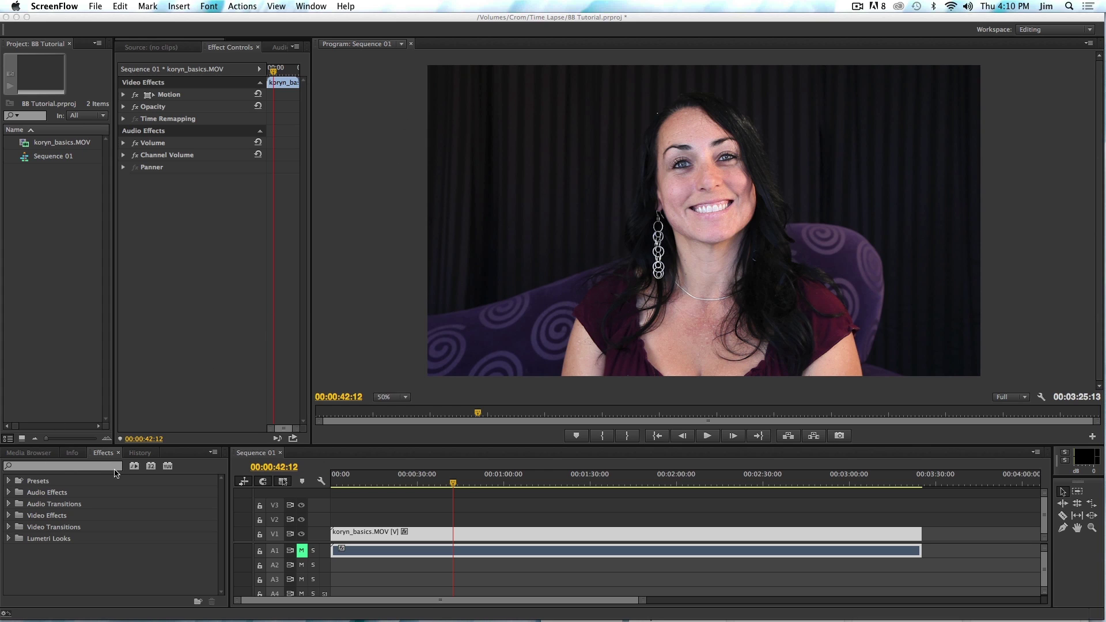
Apply the Digital Anarchy Beauty Box video effect to the koryn_basics.MOV clip on track V1
click(9, 517)
click(9, 518)
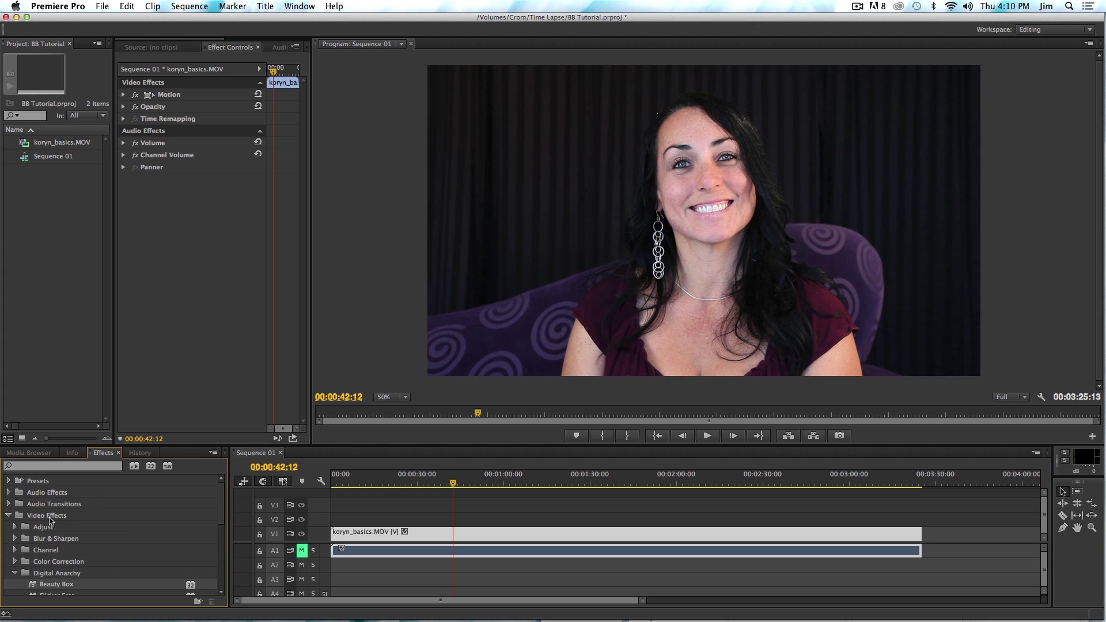
scroll(155, 577, down, 1)
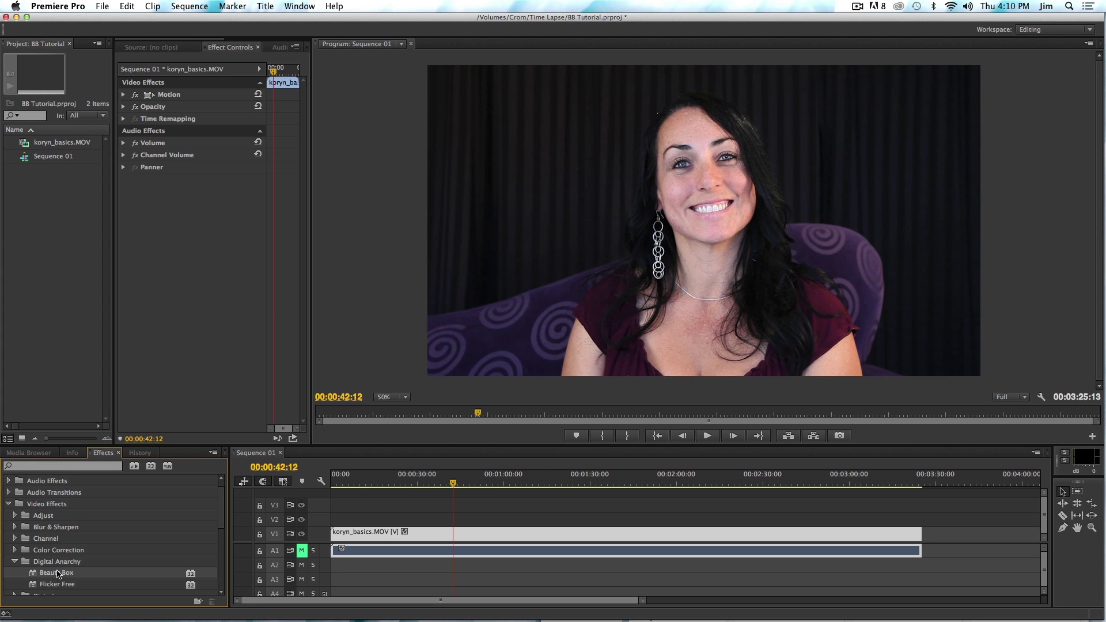
drag(57, 574, 450, 533)
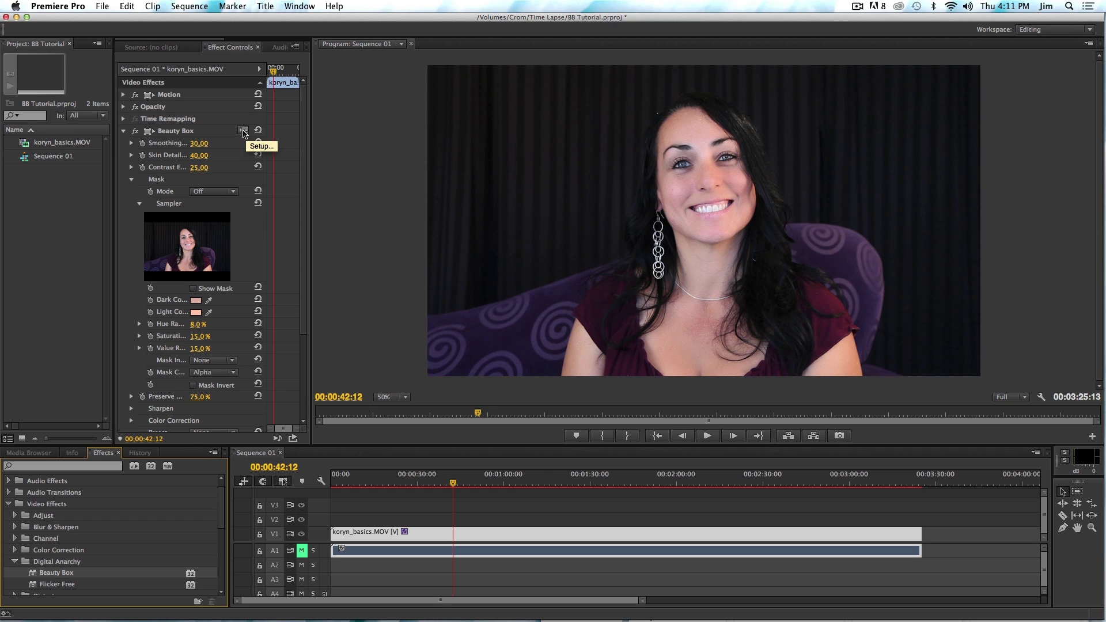
click(244, 132)
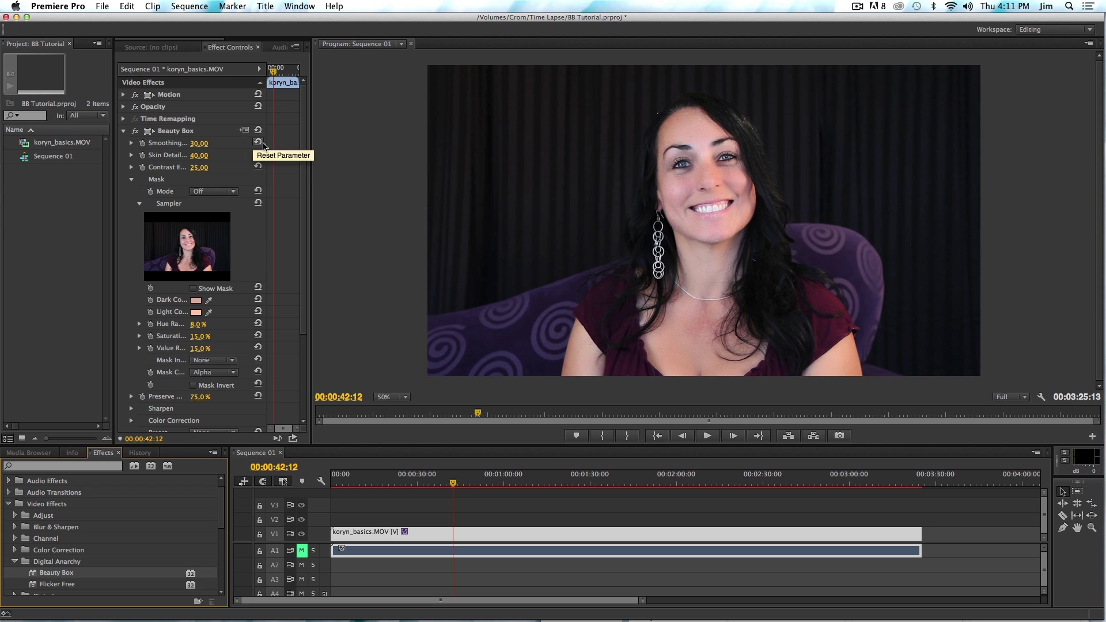
Run Beauty Box's Analyze Frame on the current frame and turn on Show Mask
drag(305, 176, 306, 265)
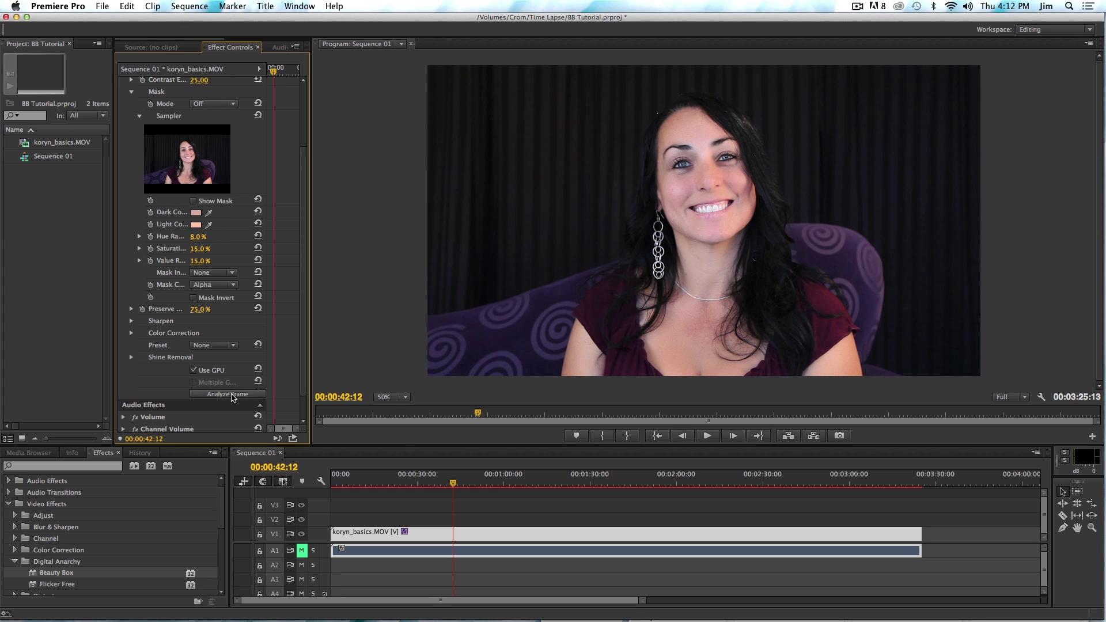
click(232, 396)
click(194, 201)
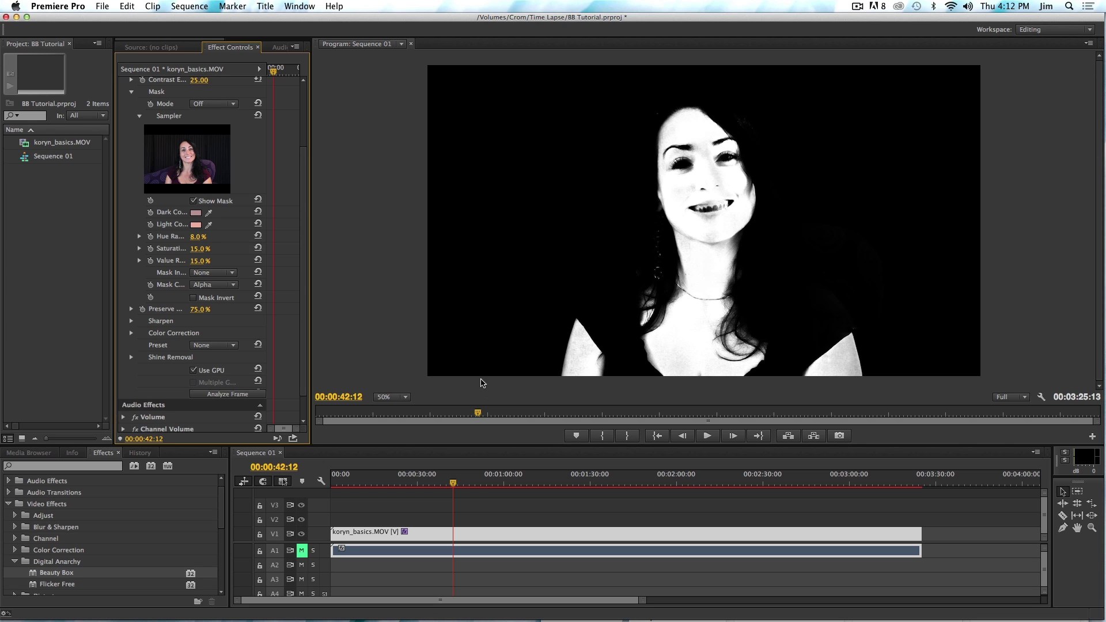
Check the skin mask at 00:01:00:00 and at further frames up to 00:01:33:12
click(504, 483)
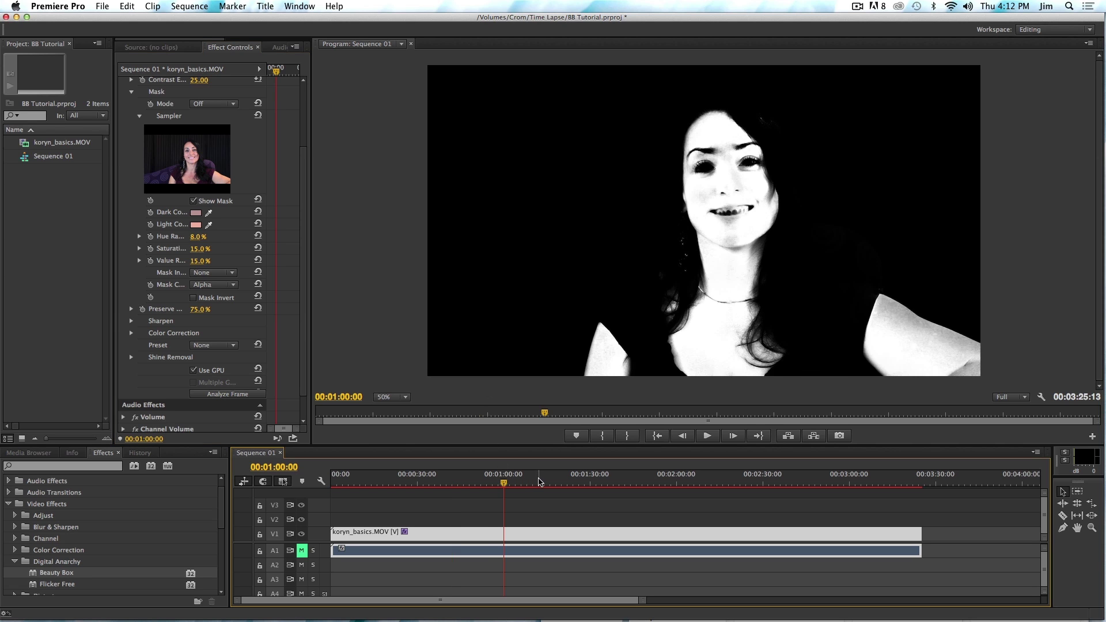
click(541, 483)
click(600, 484)
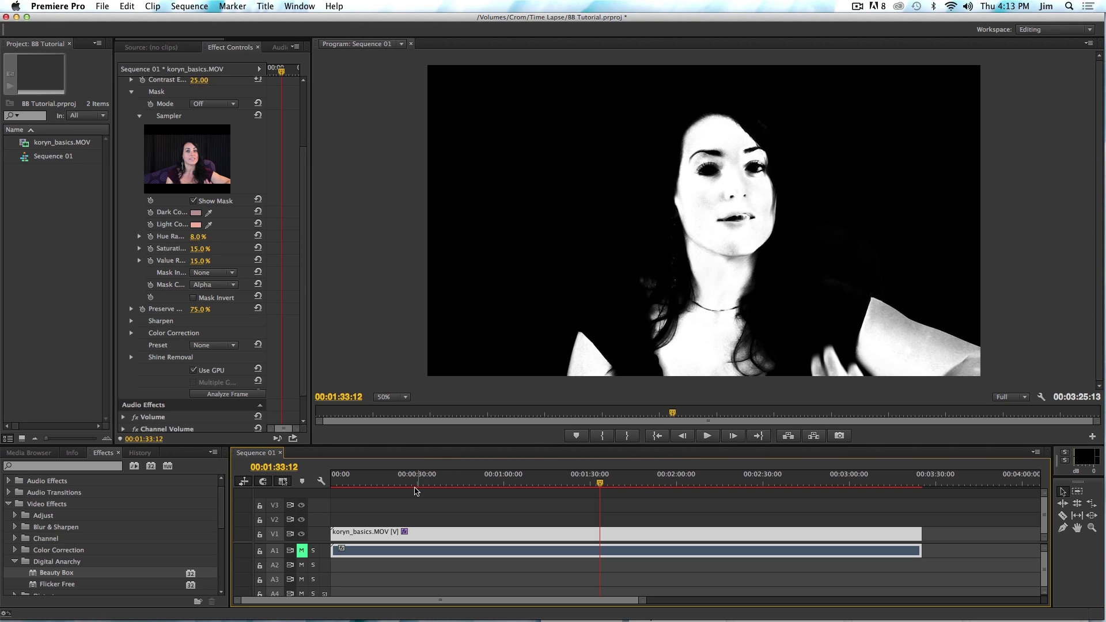
At 00:00:23:12, set the Beauty Box mask mode to Add Color and sample the cheek's skin tone in the Sampler
click(398, 483)
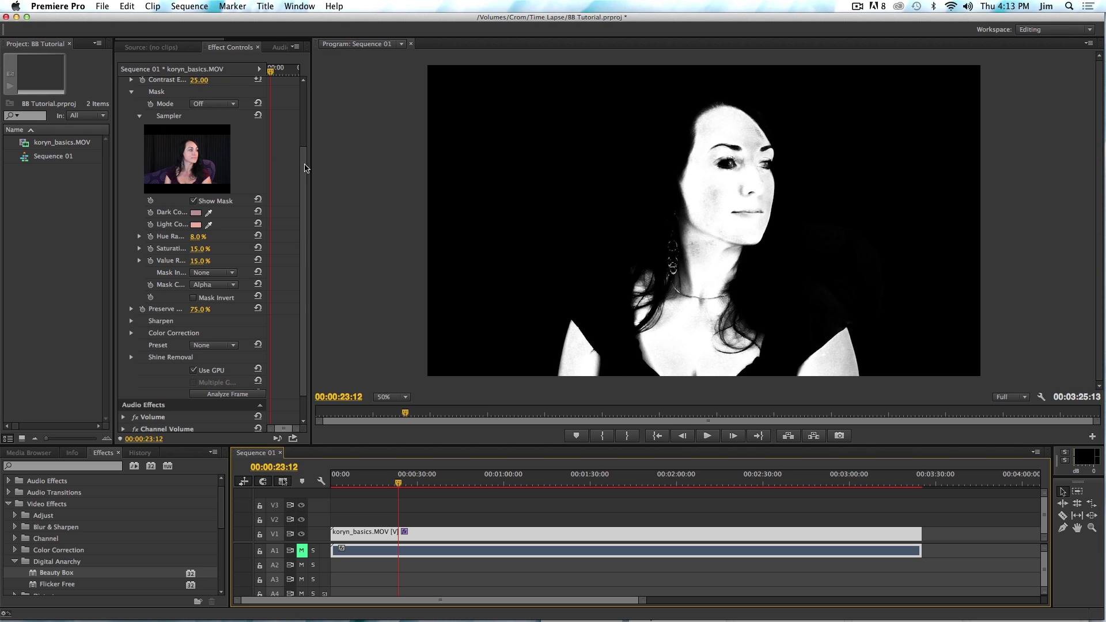
scroll(306, 168, up, 3)
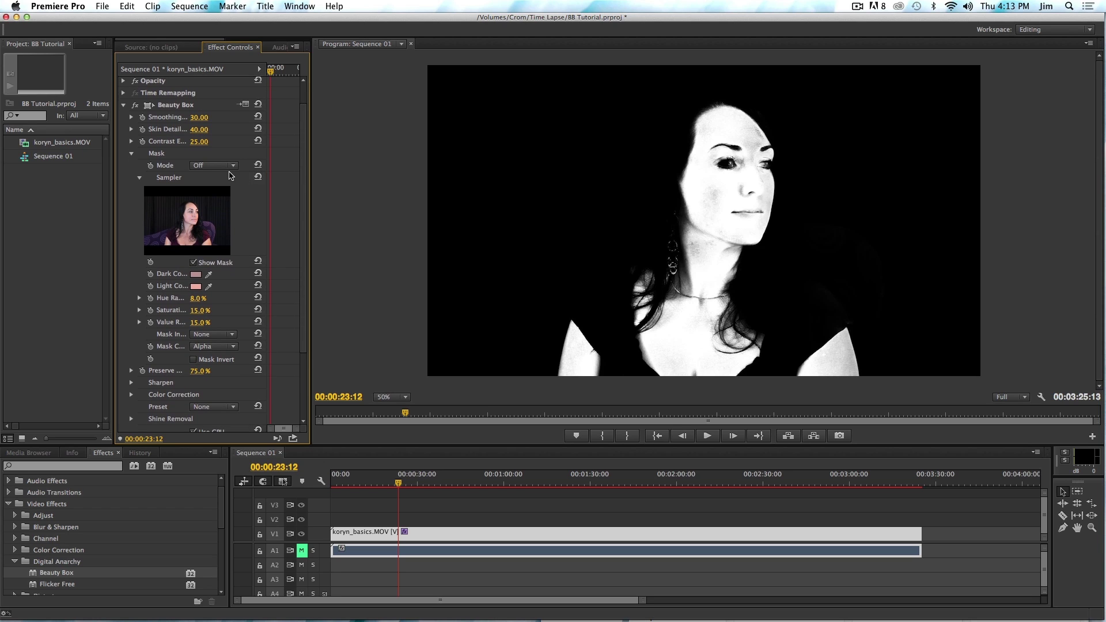
click(229, 167)
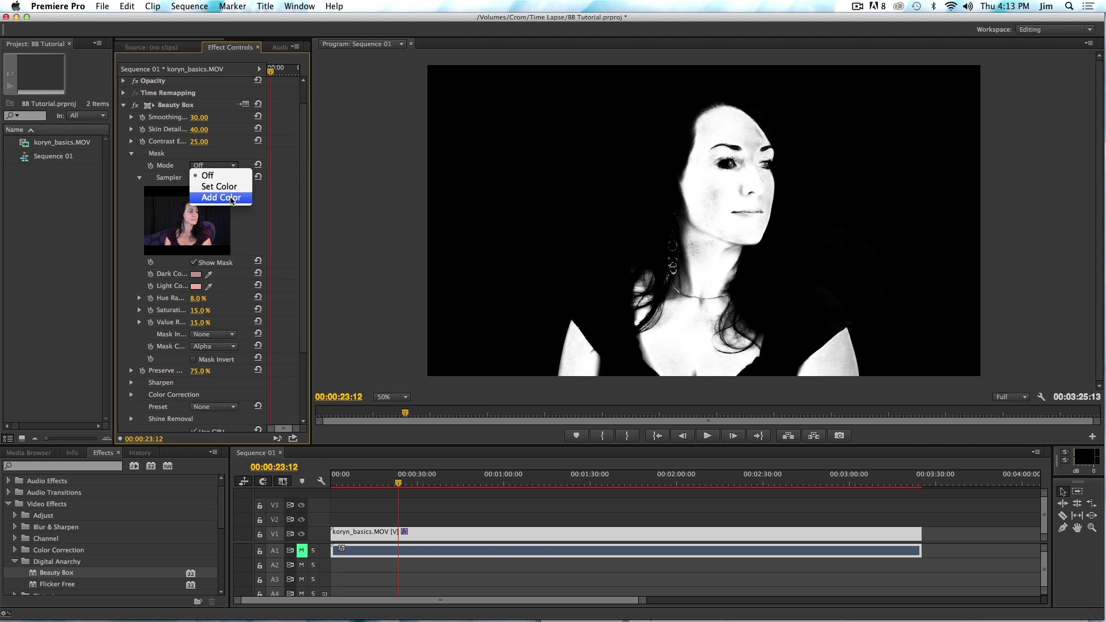
click(231, 198)
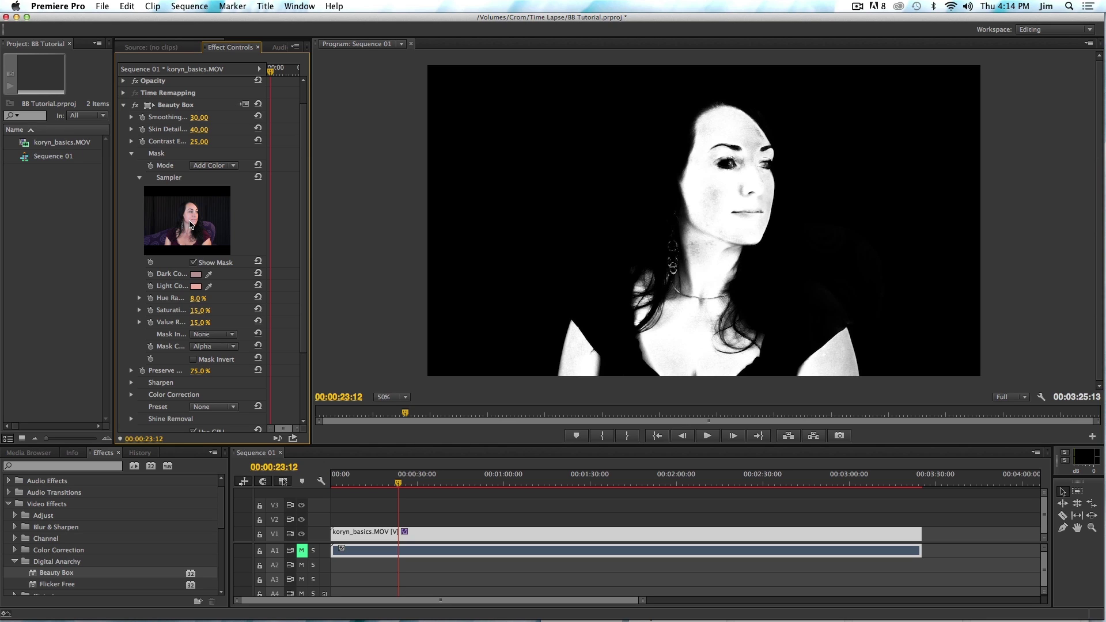
click(225, 169)
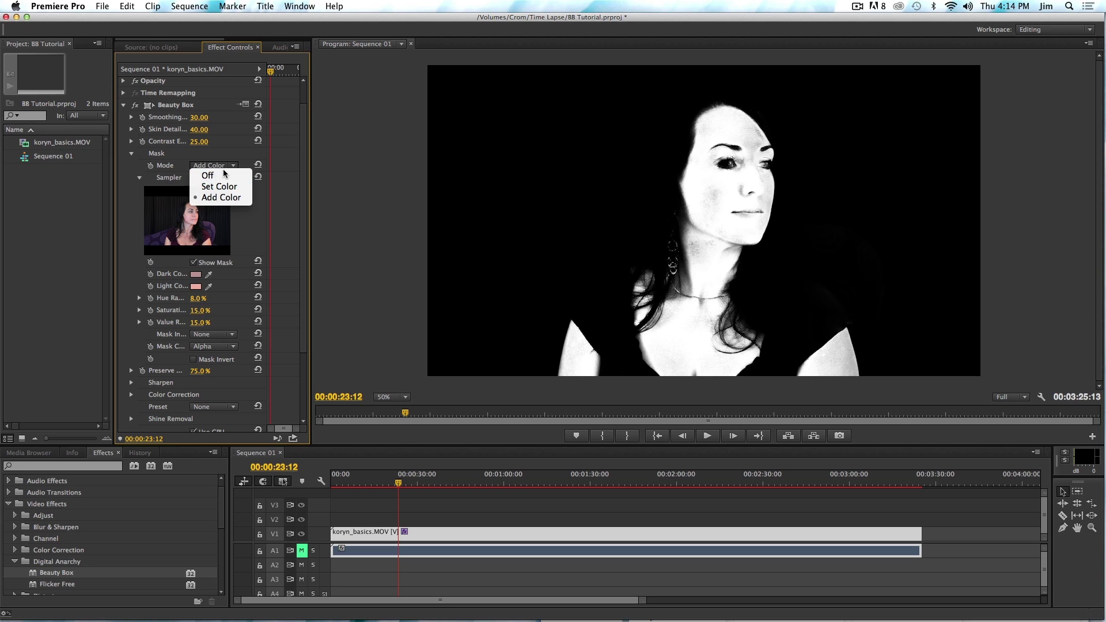
click(213, 177)
click(215, 166)
click(228, 198)
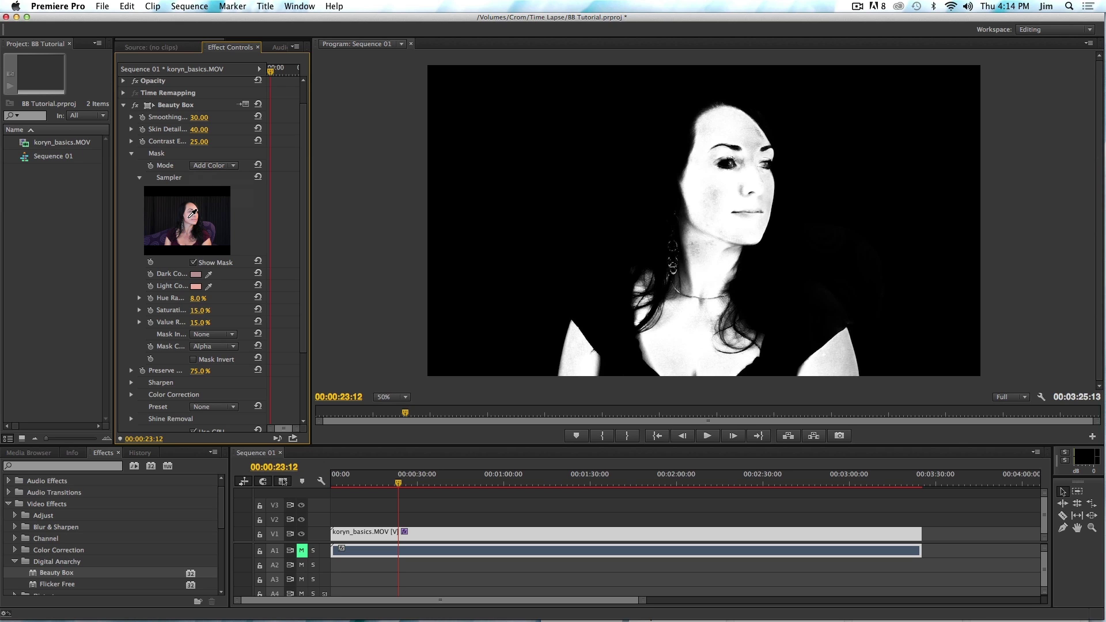
click(191, 216)
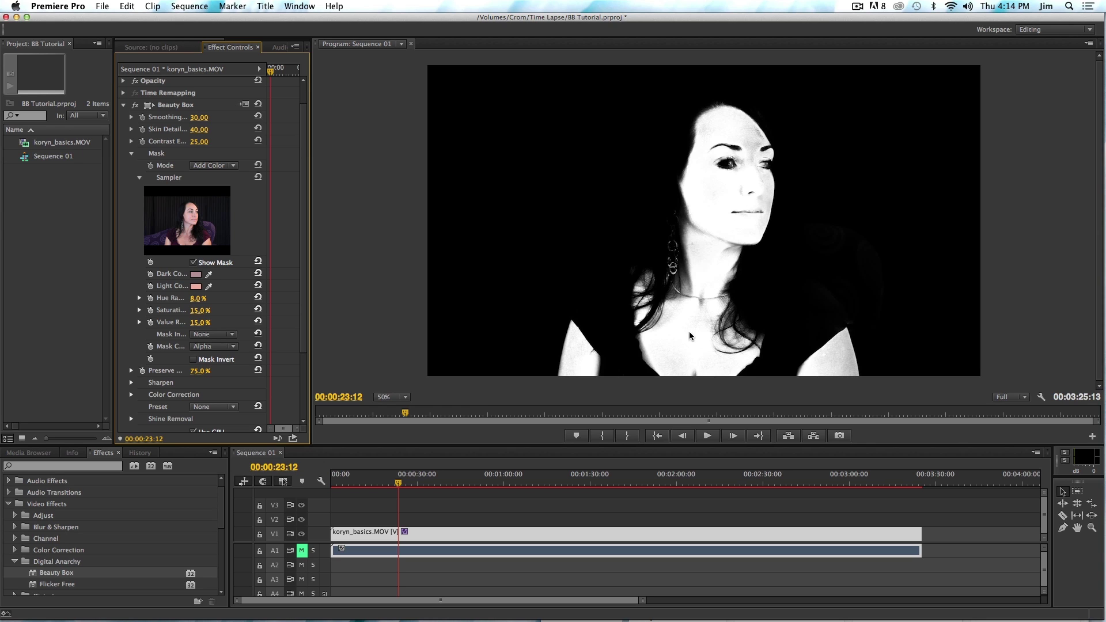
Switch the mask mode off and back to Add Color, then sample the shaded skin on the lower cheek
click(211, 167)
click(206, 175)
click(210, 166)
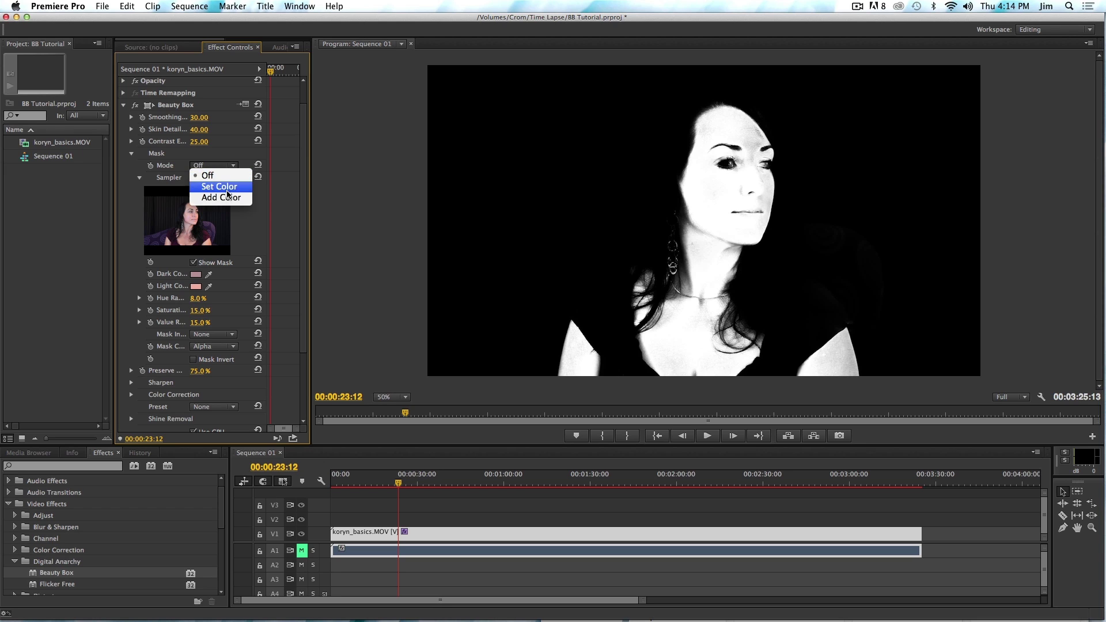
click(225, 198)
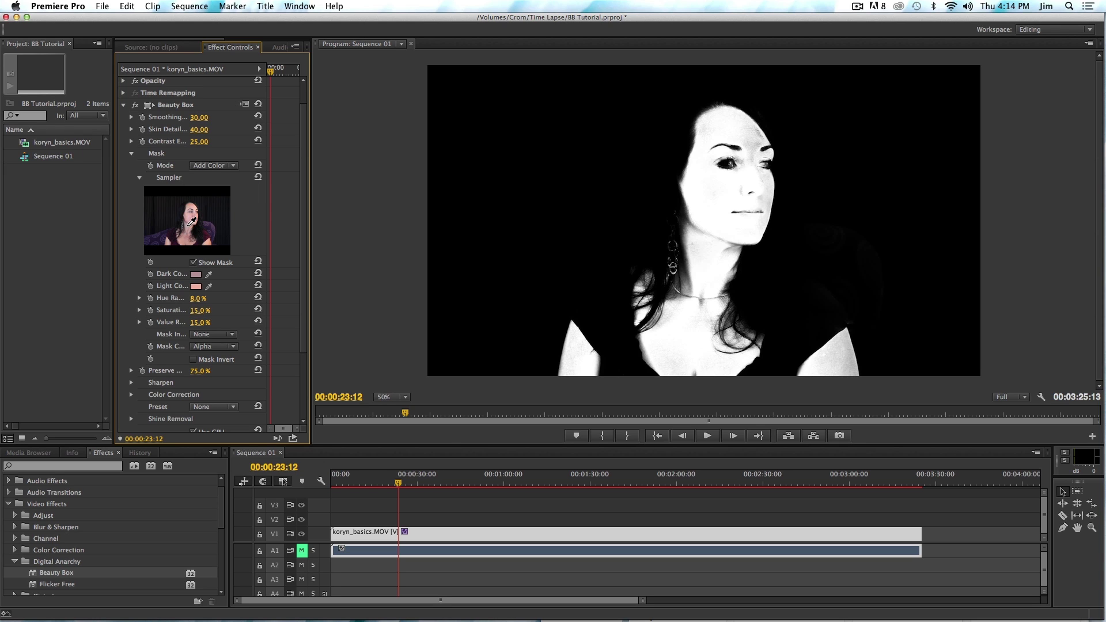
click(190, 224)
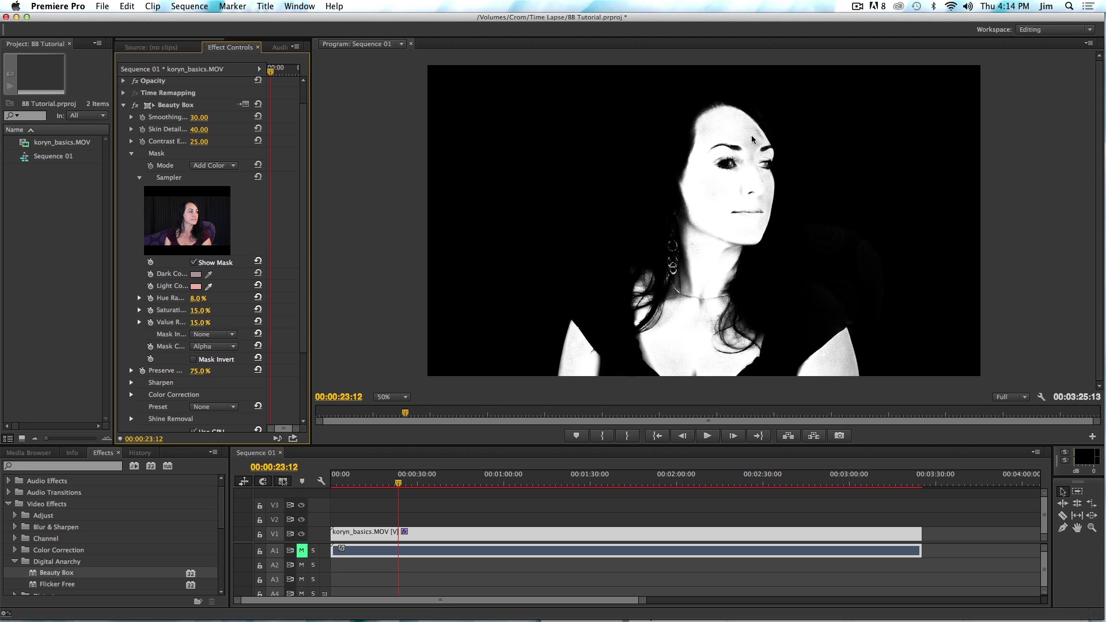
Keep the mask mode on Add Color and sample the forehead's skin tone in the Sampler
click(213, 165)
click(206, 199)
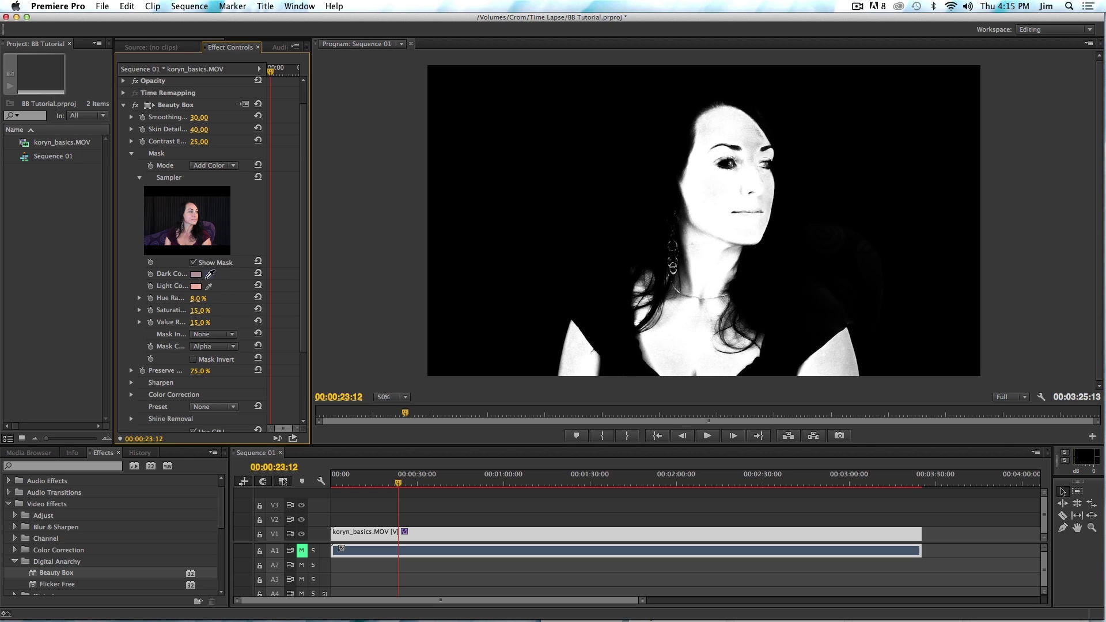
click(209, 275)
click(198, 202)
click(191, 207)
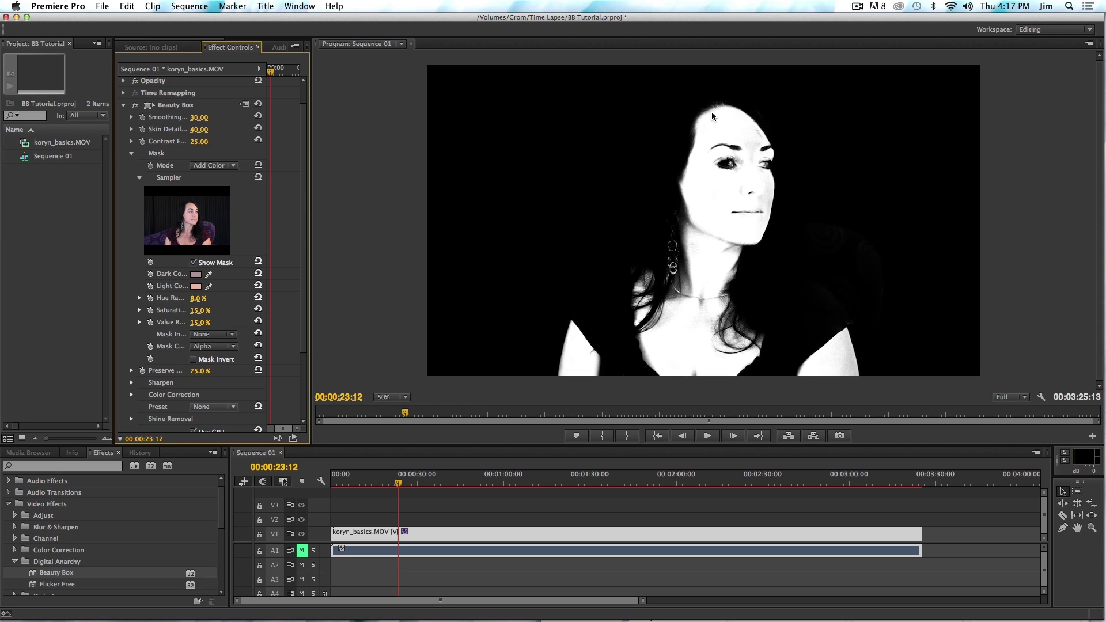
Move to 00:01:06:18 and add the outstretched arm's skin tone to the mask with Add Color
click(423, 484)
click(482, 485)
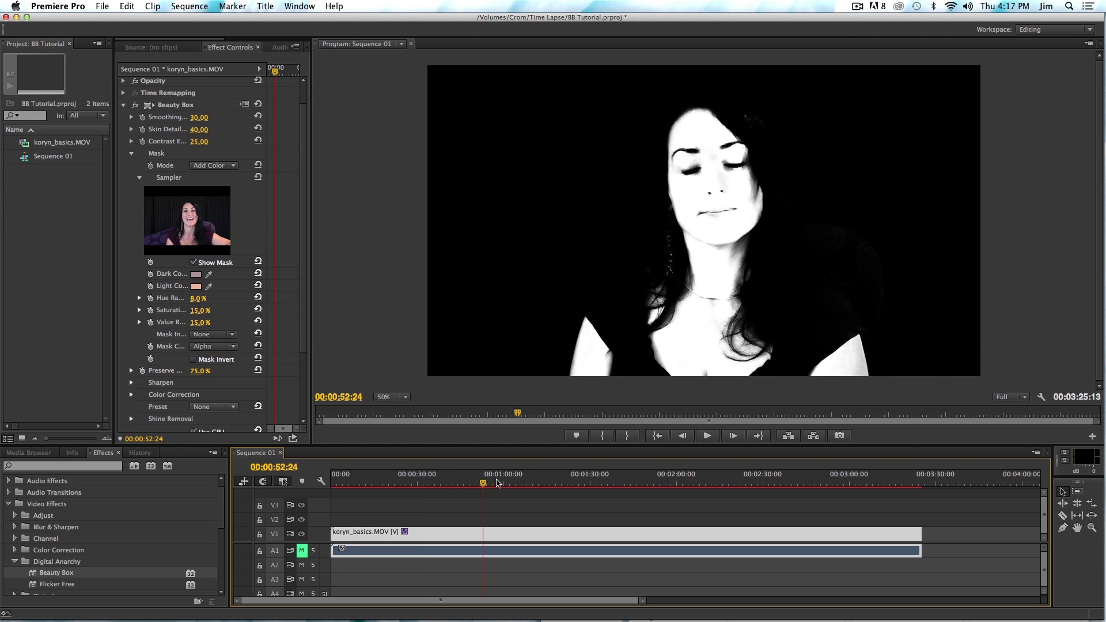
click(522, 485)
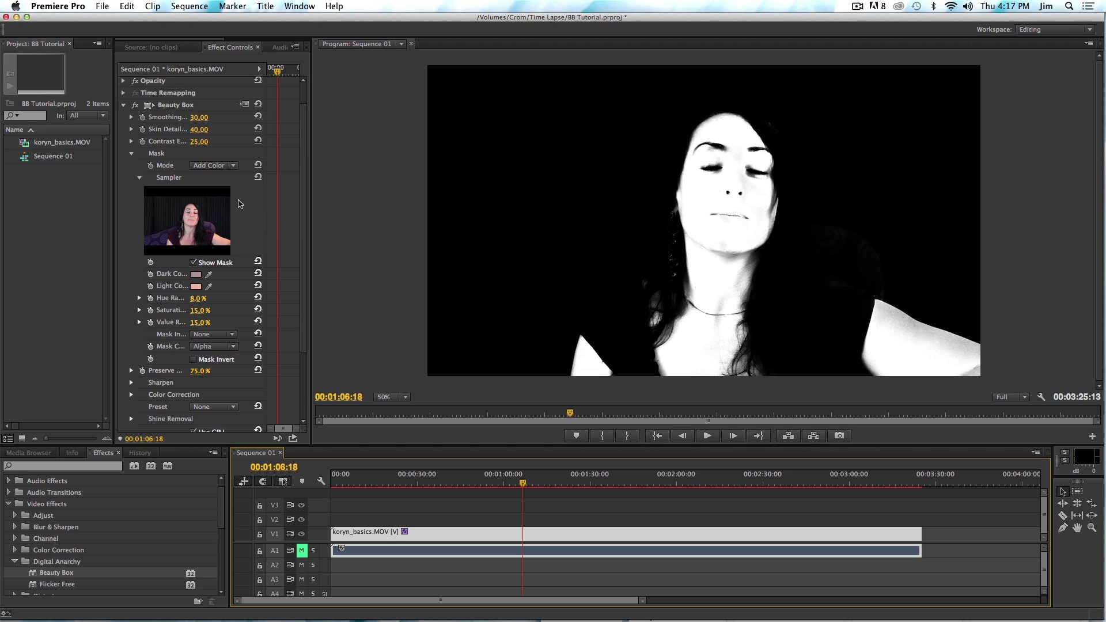
click(217, 168)
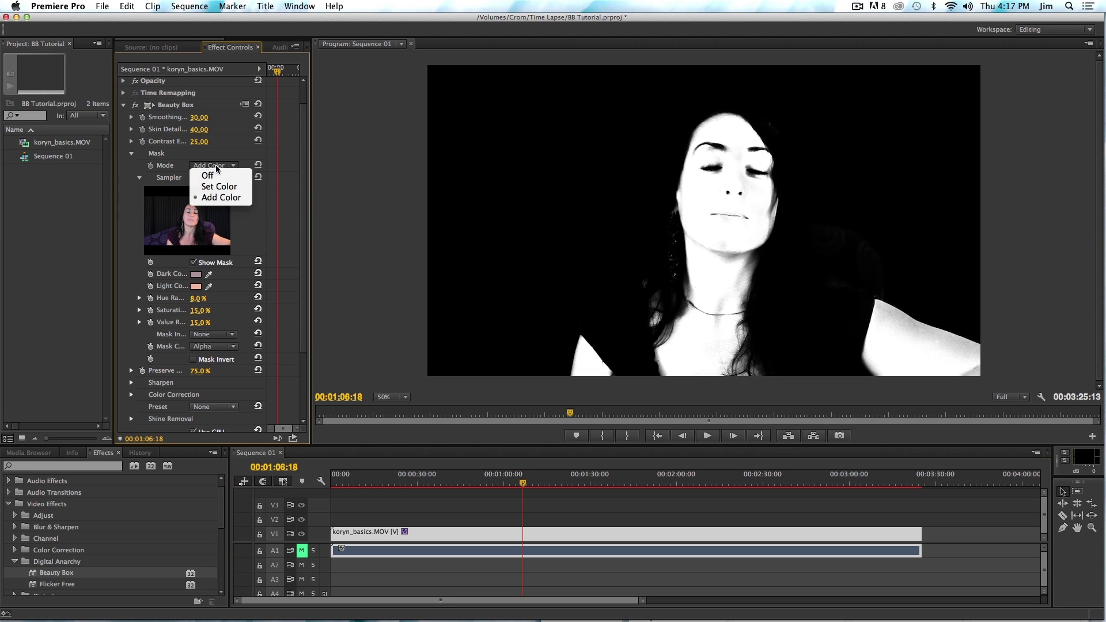
click(228, 197)
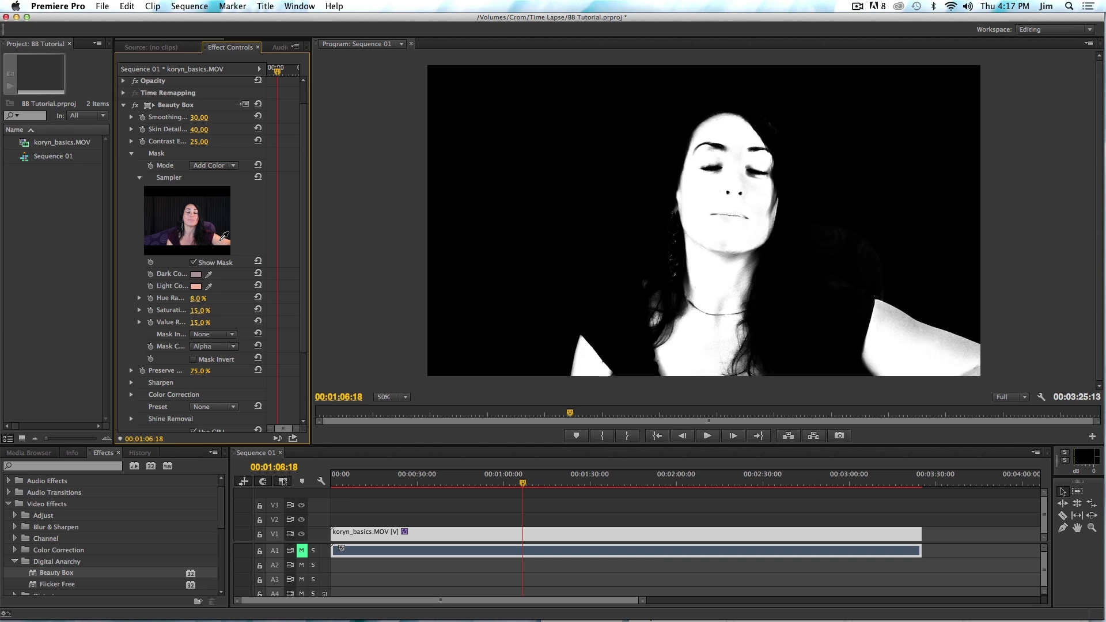
click(224, 236)
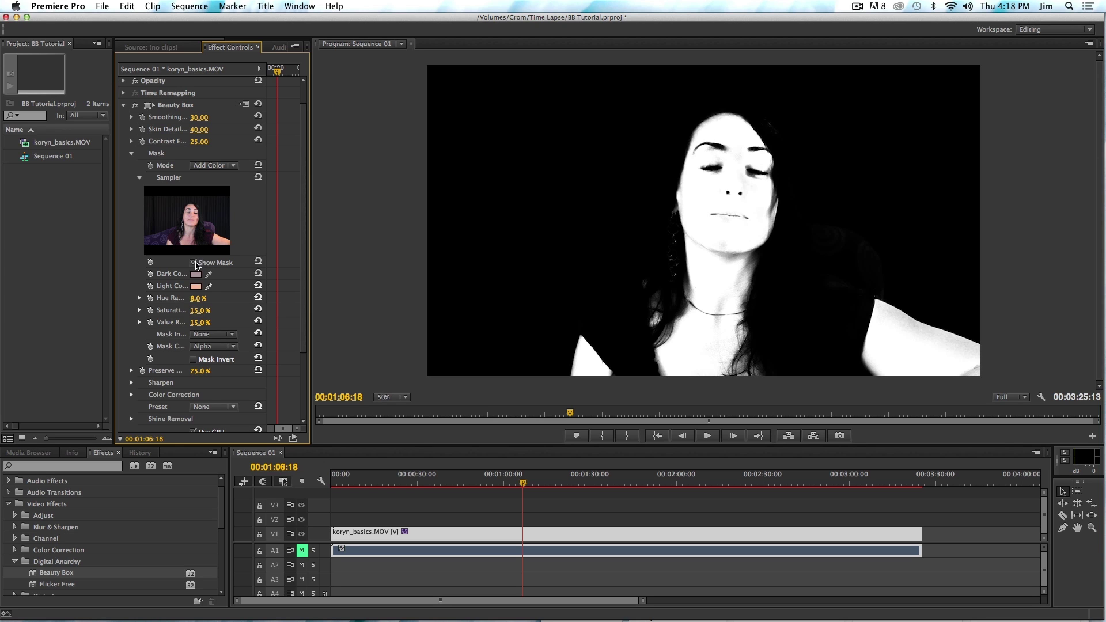
Turn off Show Mask and view the frame at 00:00:23:18 at 100%, framed on the face
click(505, 478)
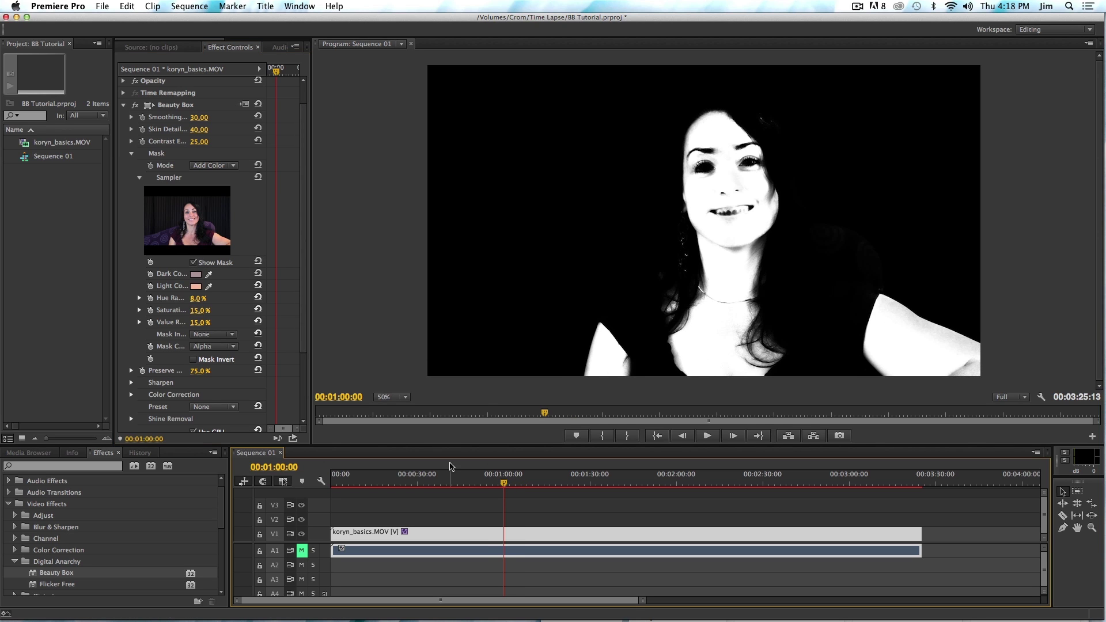
click(194, 263)
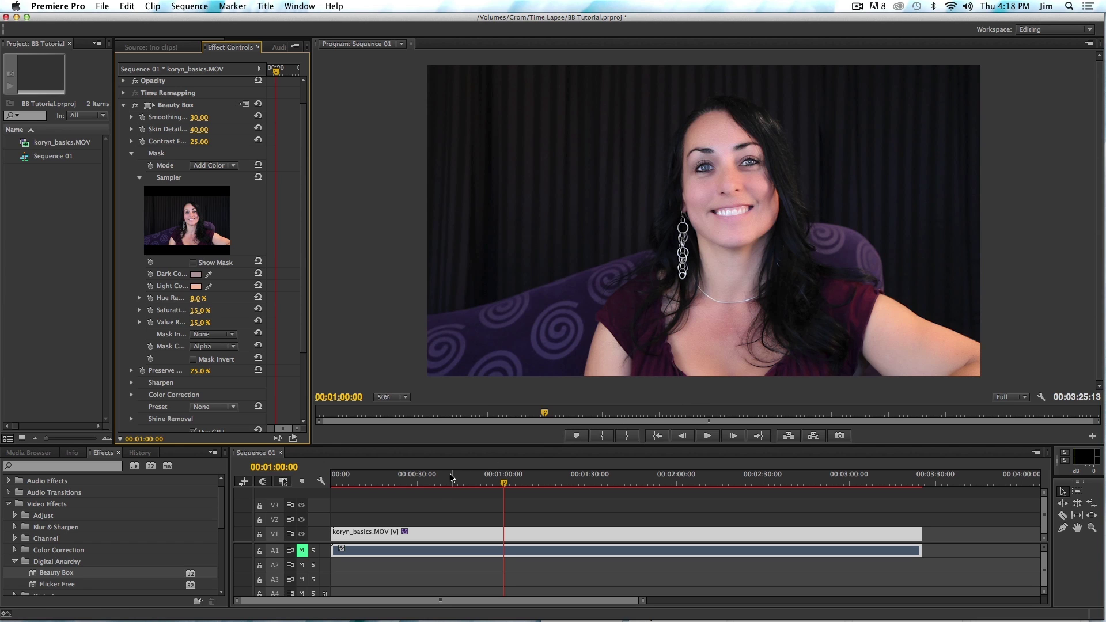
click(399, 480)
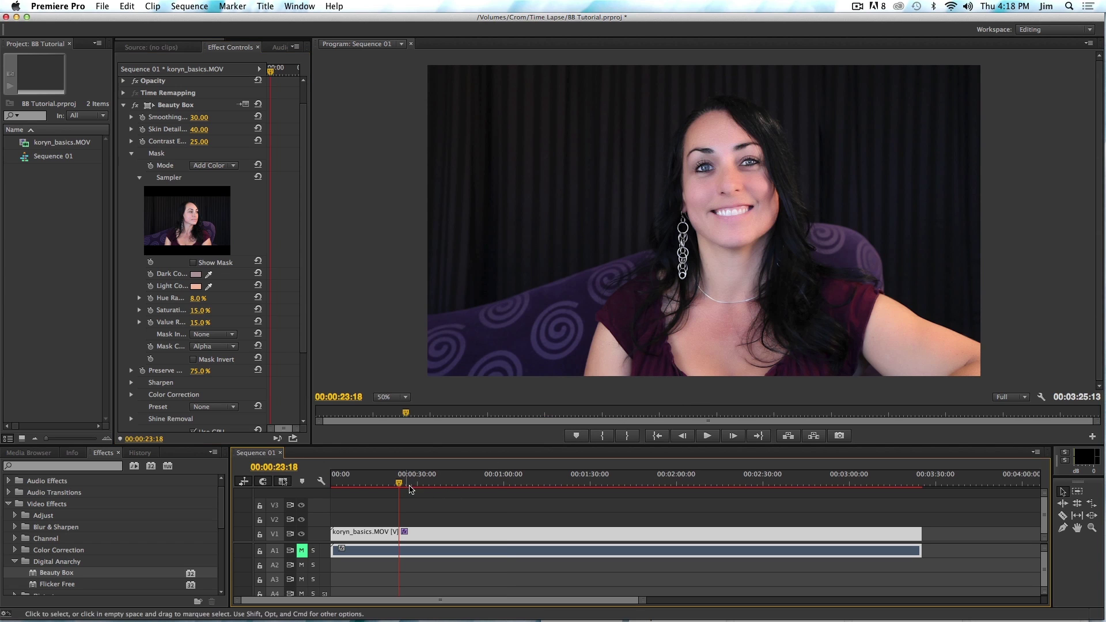
click(405, 397)
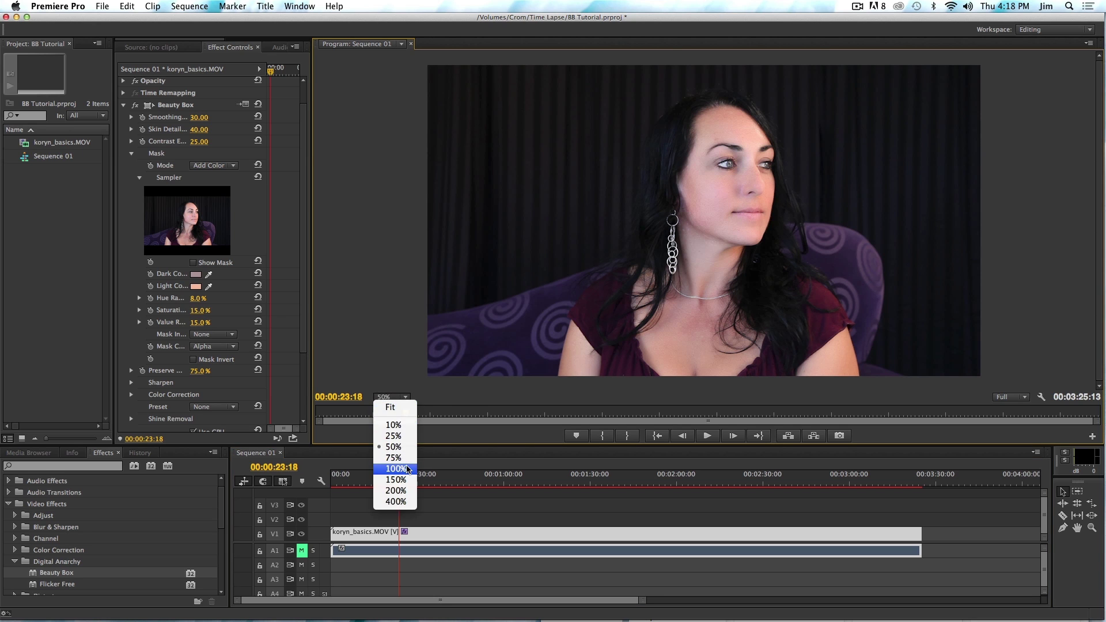
click(428, 474)
drag(1100, 214, 1103, 172)
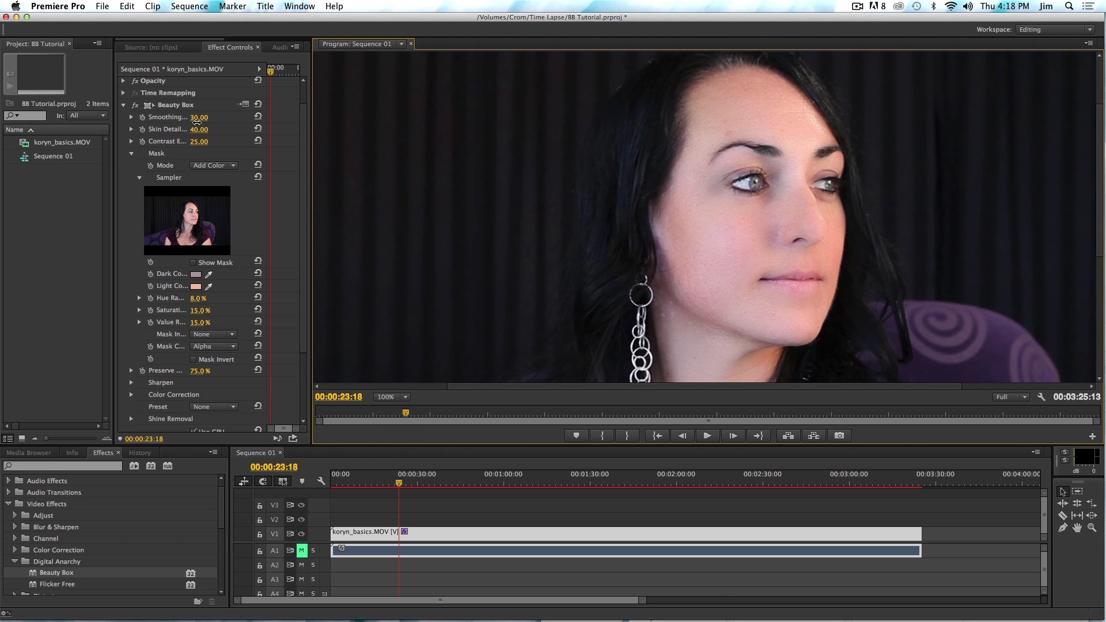
Toggle the Beauty Box effect off and on repeatedly to compare the original and smoothed skin
click(135, 105)
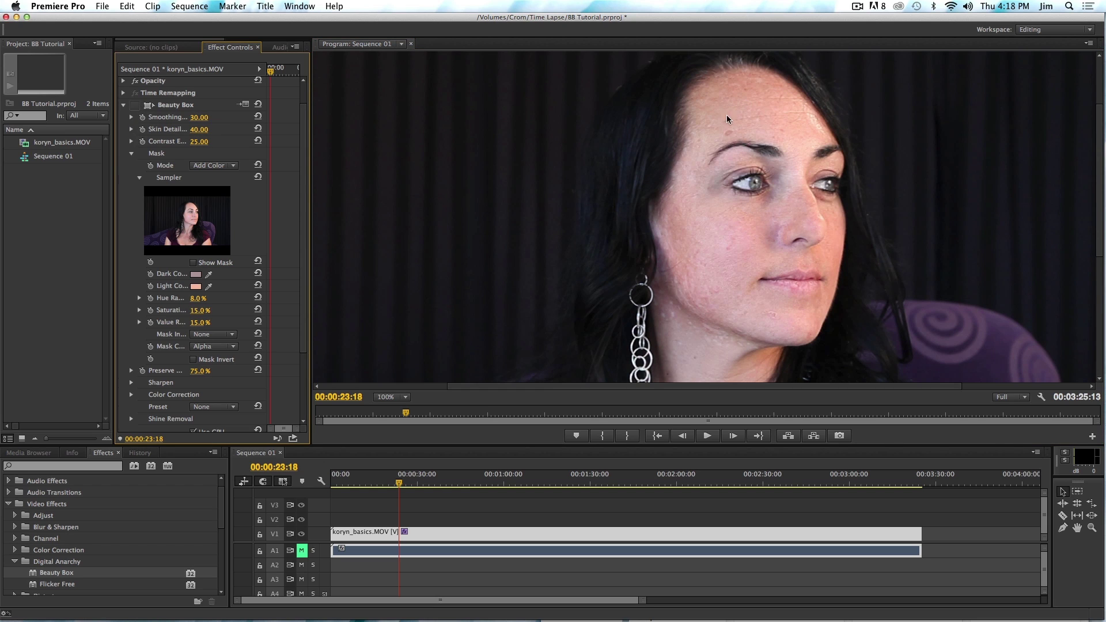
click(137, 105)
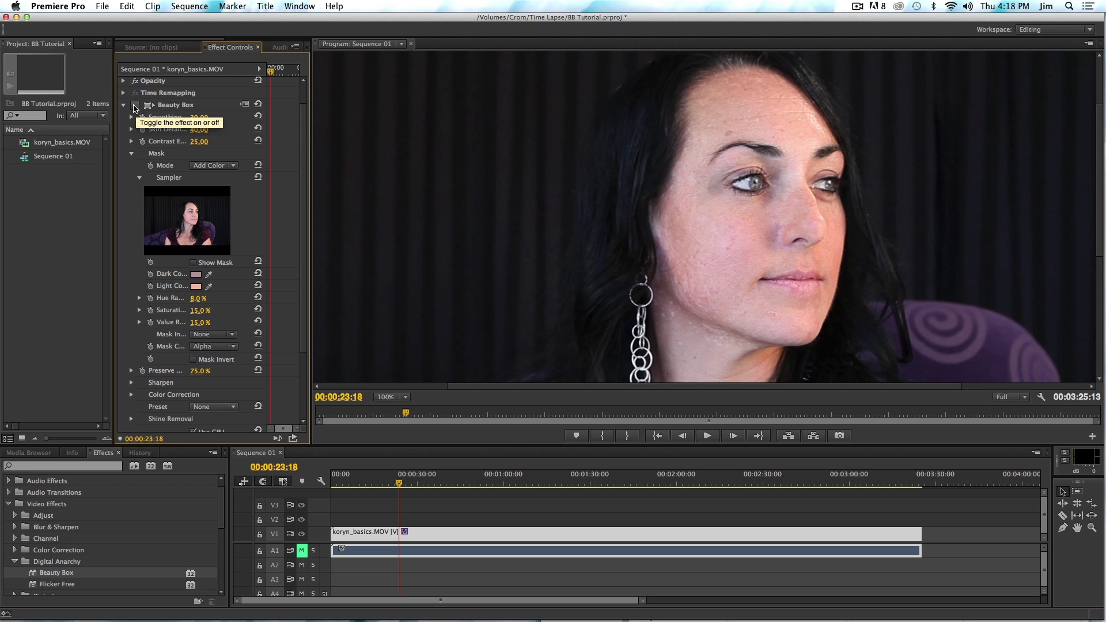
click(136, 106)
click(136, 106)
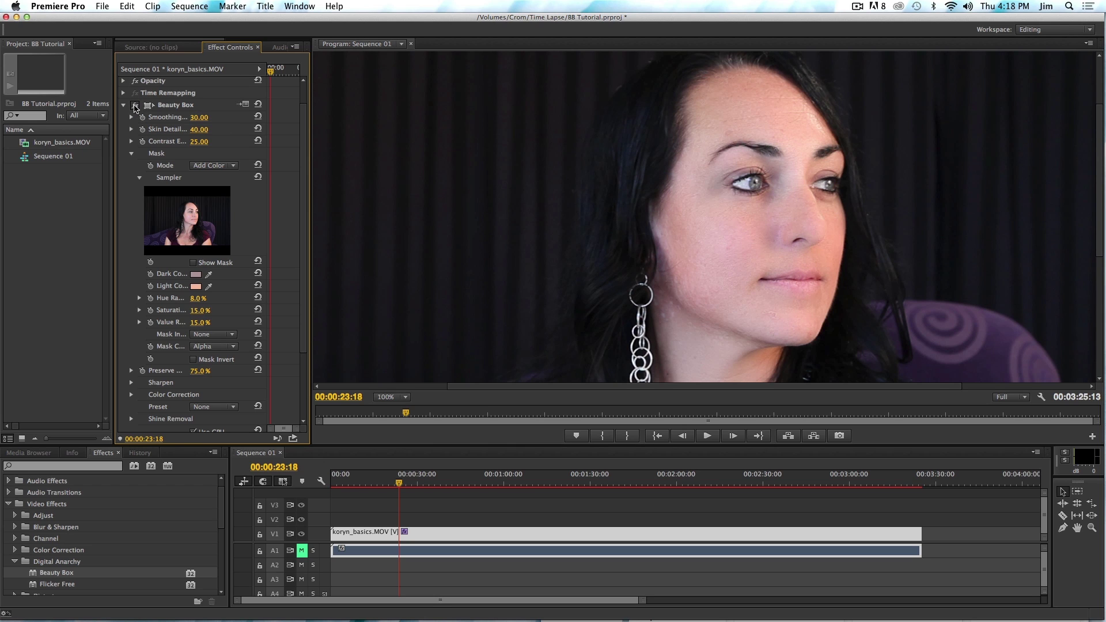
click(136, 106)
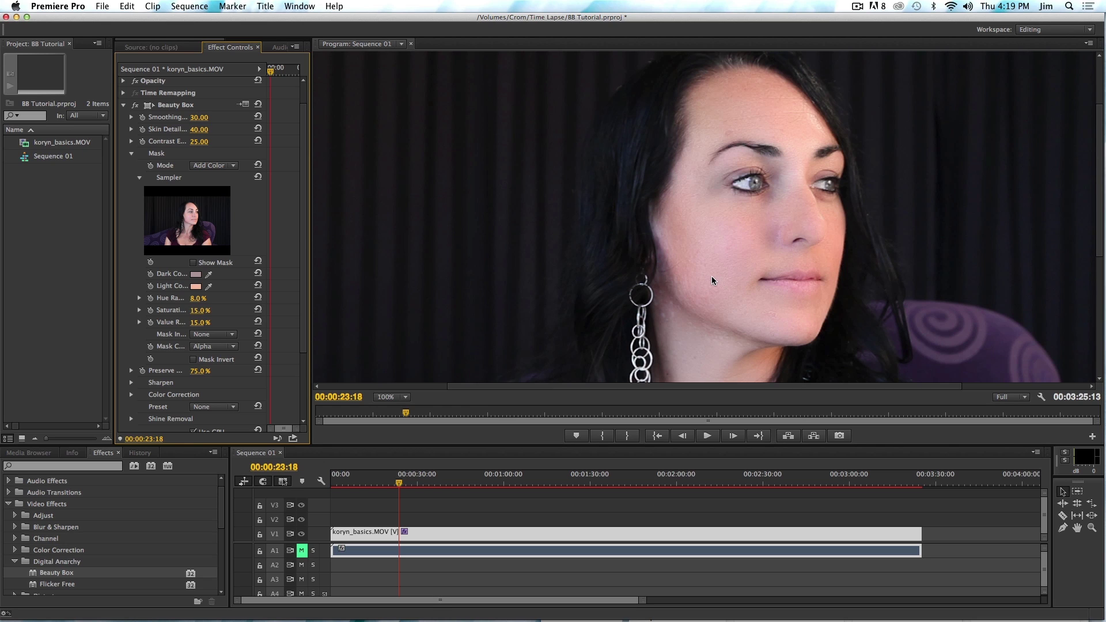
click(135, 105)
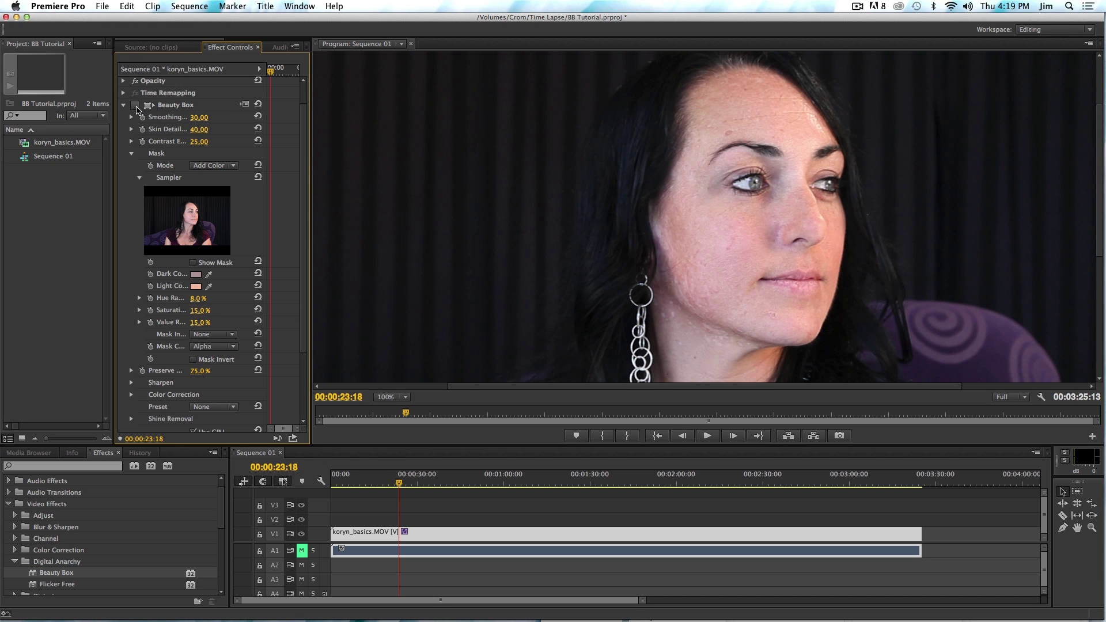
Turn Beauty Box back on and set Smoothing Amount to 20, Skin Detail Smoothing to 30 and Contrast Enhance to 100
click(135, 105)
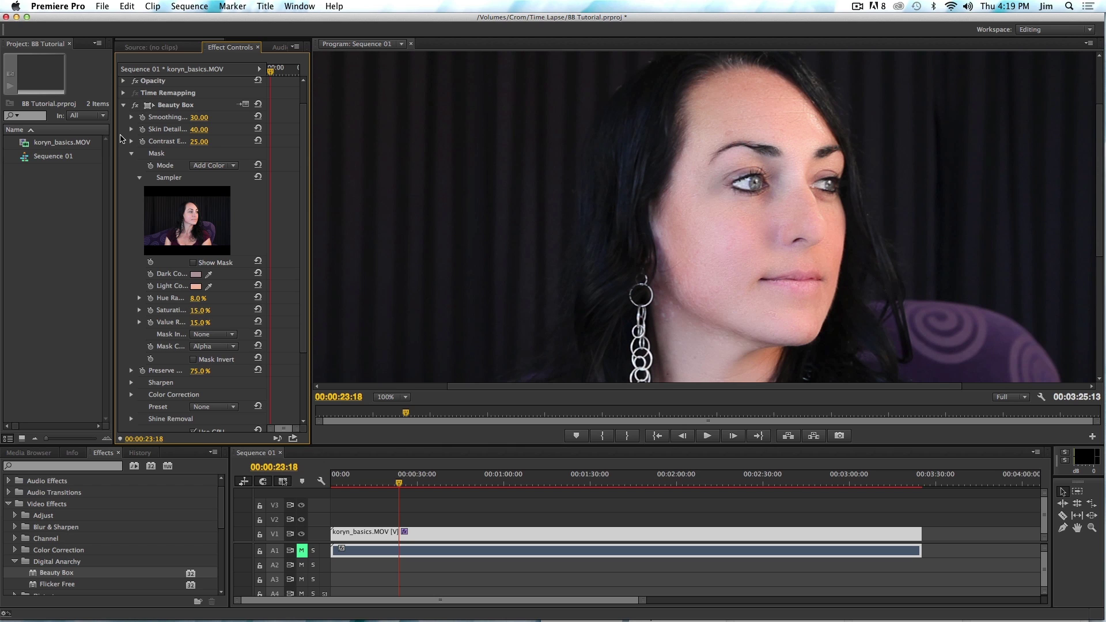
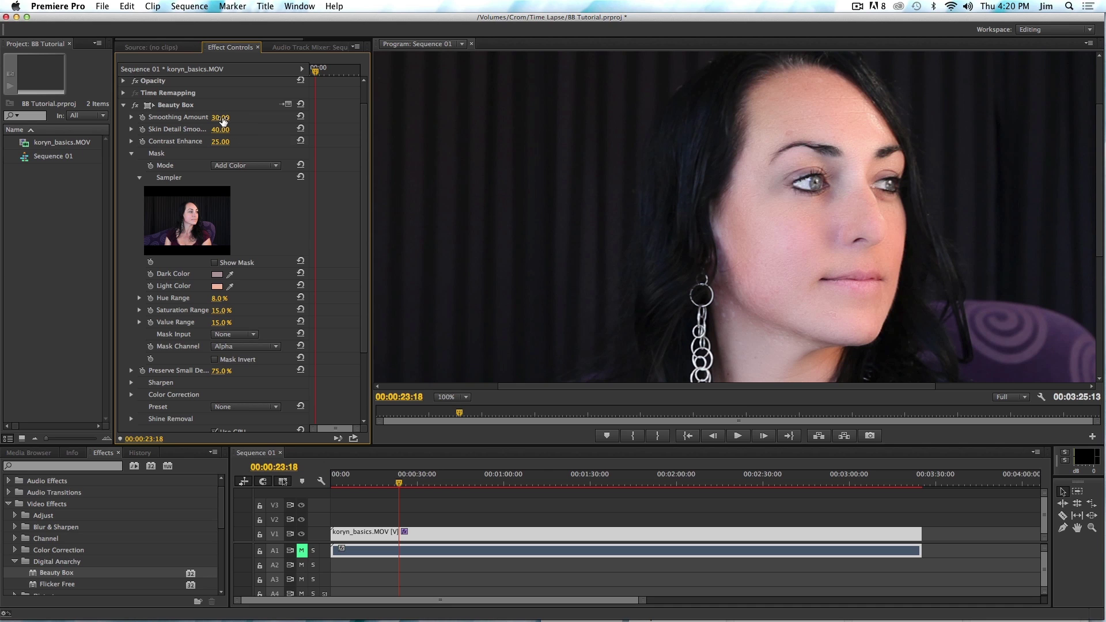
click(221, 118)
text(20)
click(221, 132)
click(221, 142)
text(100)
key(Return)
Toggle the Beauty Box effect off and on to compare the original skin with the new smoothing settings
click(136, 106)
click(136, 106)
click(136, 105)
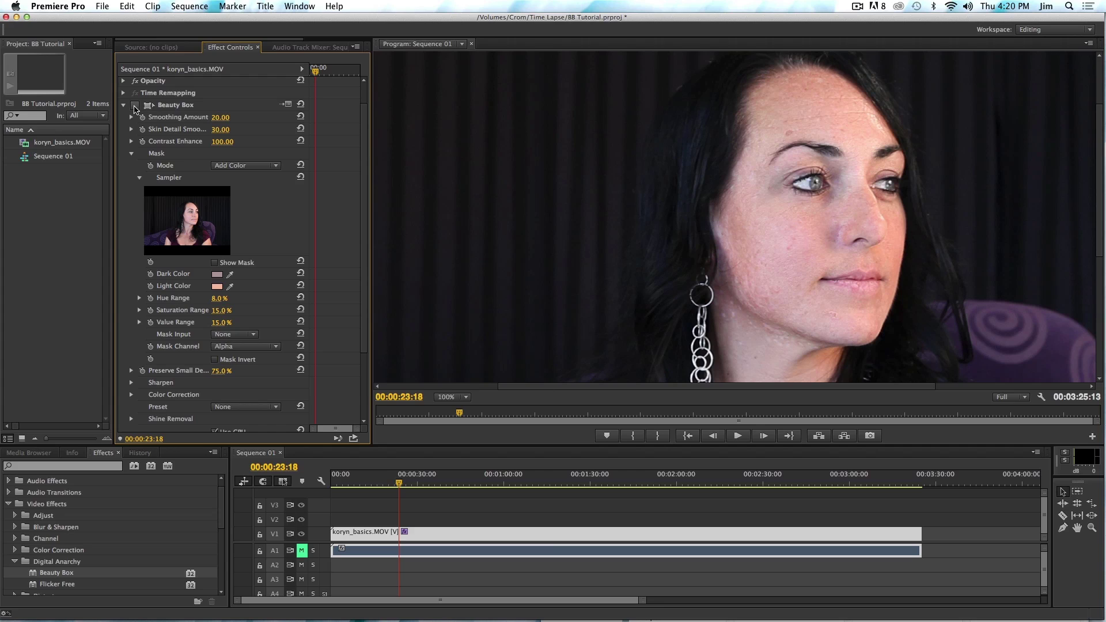
click(135, 105)
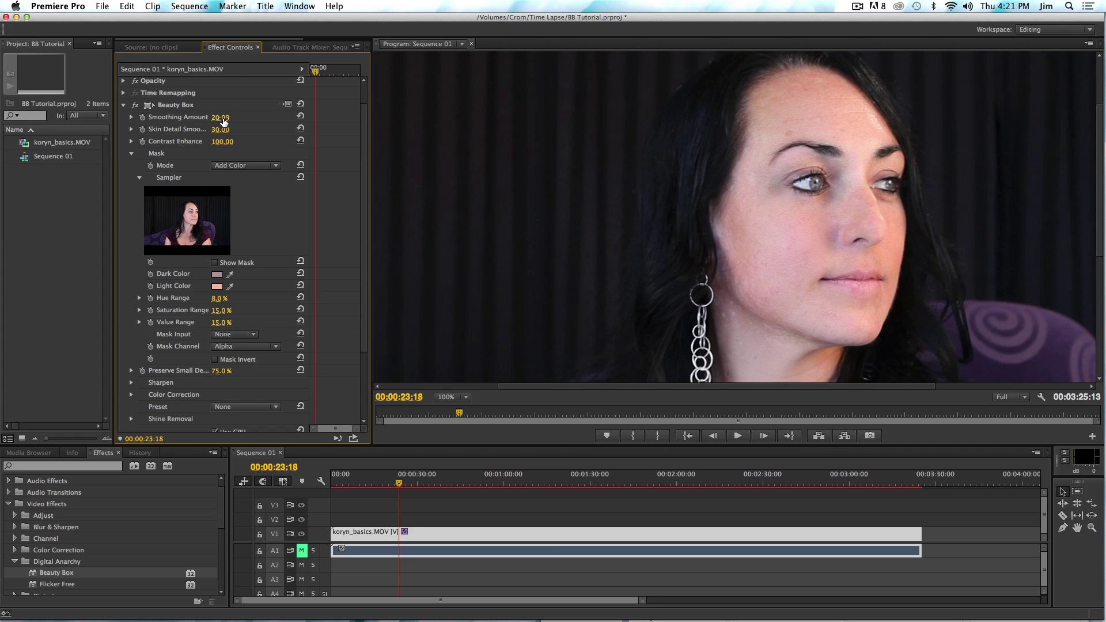
Set the Beauty Box Smoothing Amount to 30
drag(225, 120, 226, 119)
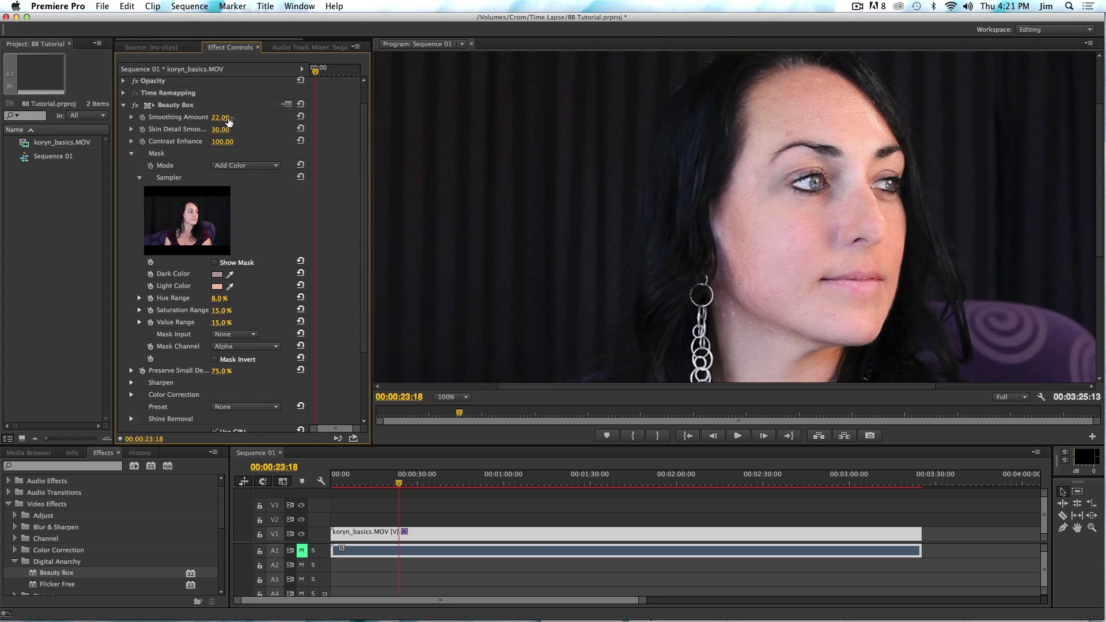
click(223, 117)
text(30)
key(Return)
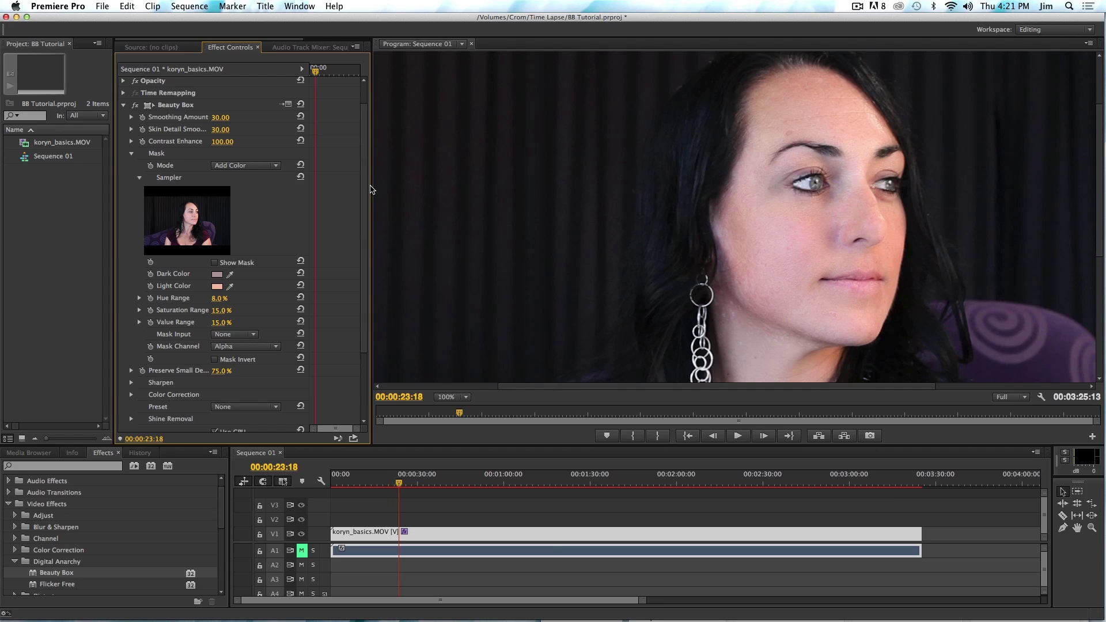
Turn on Show Mask and try a Hue Range of 20% before restoring it to 8%
scroll(369, 213, down, 1)
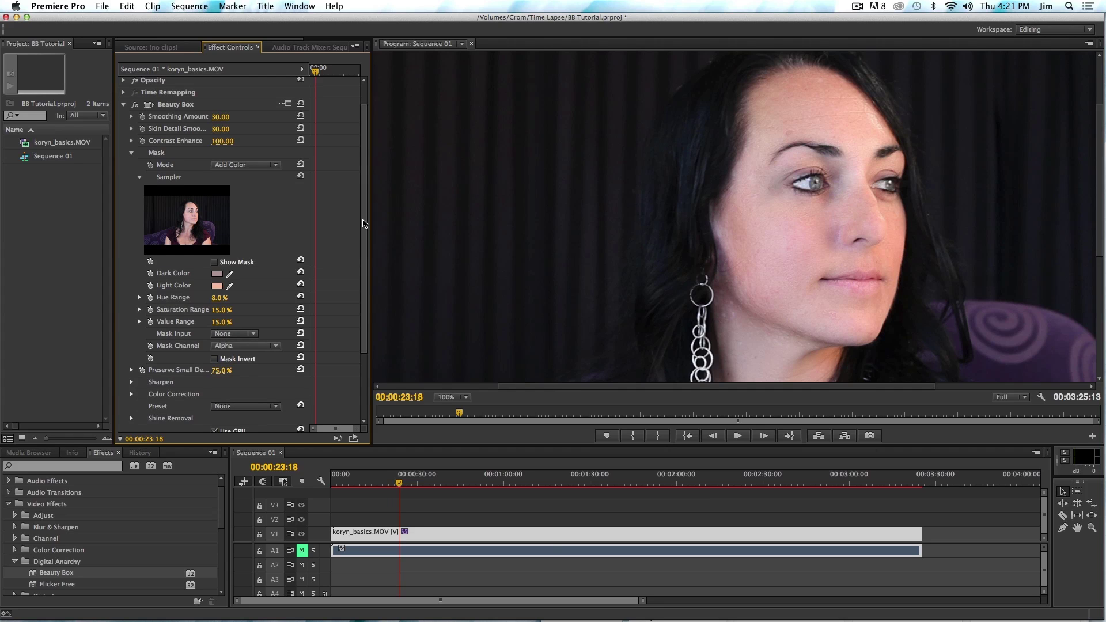
scroll(367, 230, down, 3)
click(215, 221)
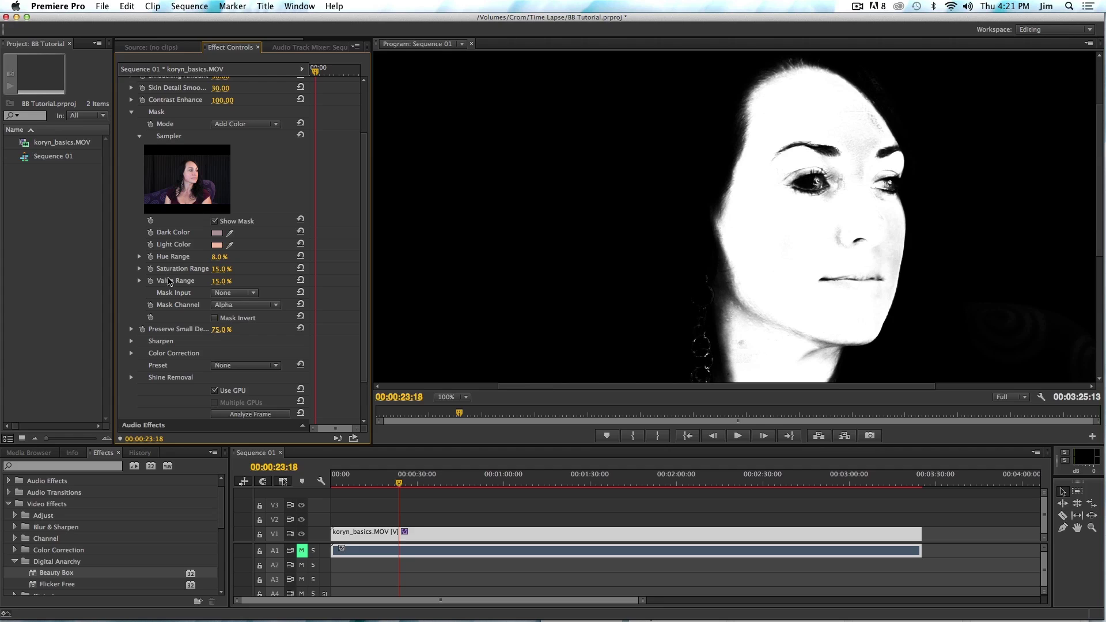
drag(221, 257, 263, 267)
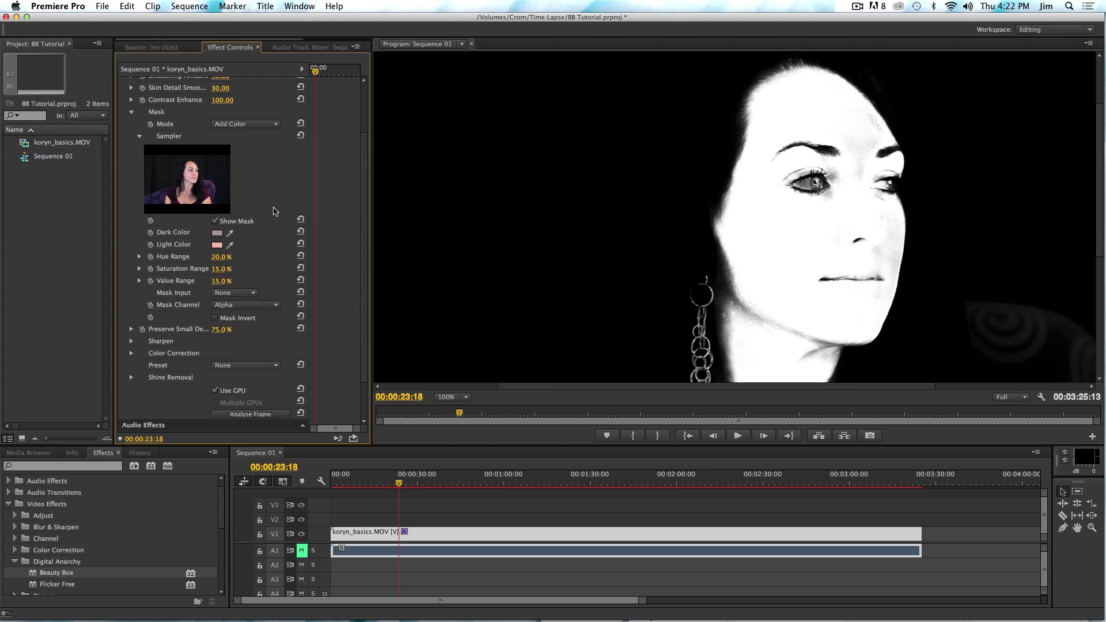
click(220, 257)
text(8)
key(Return)
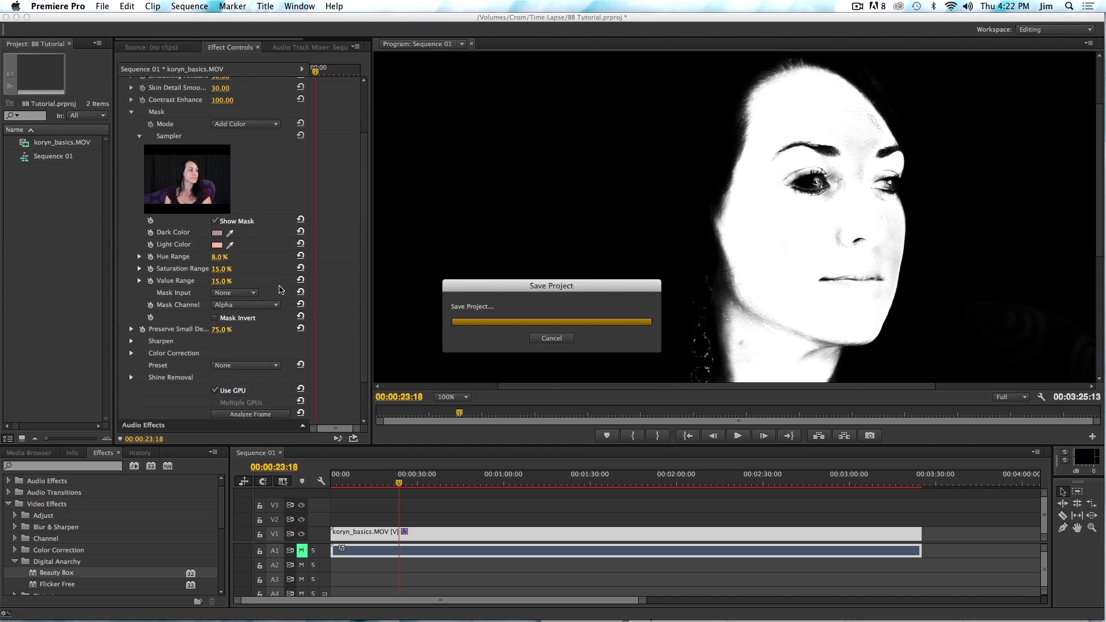
Try a mask Saturation Range of 7%, with the Value Range at 17% and at 7%
click(221, 270)
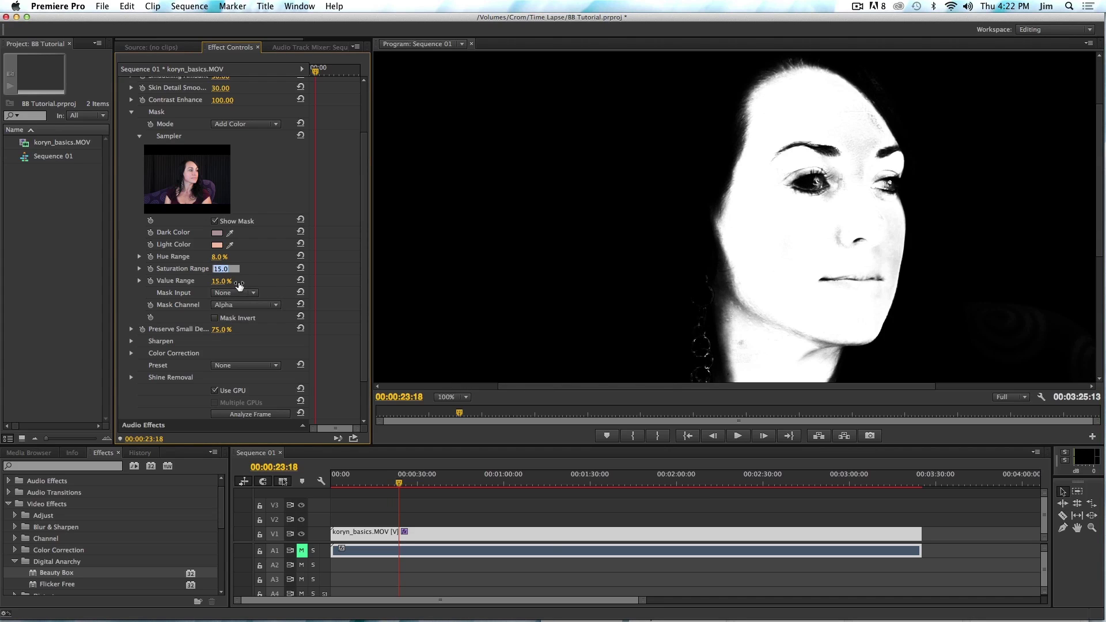
text(7)
key(Return)
click(222, 281)
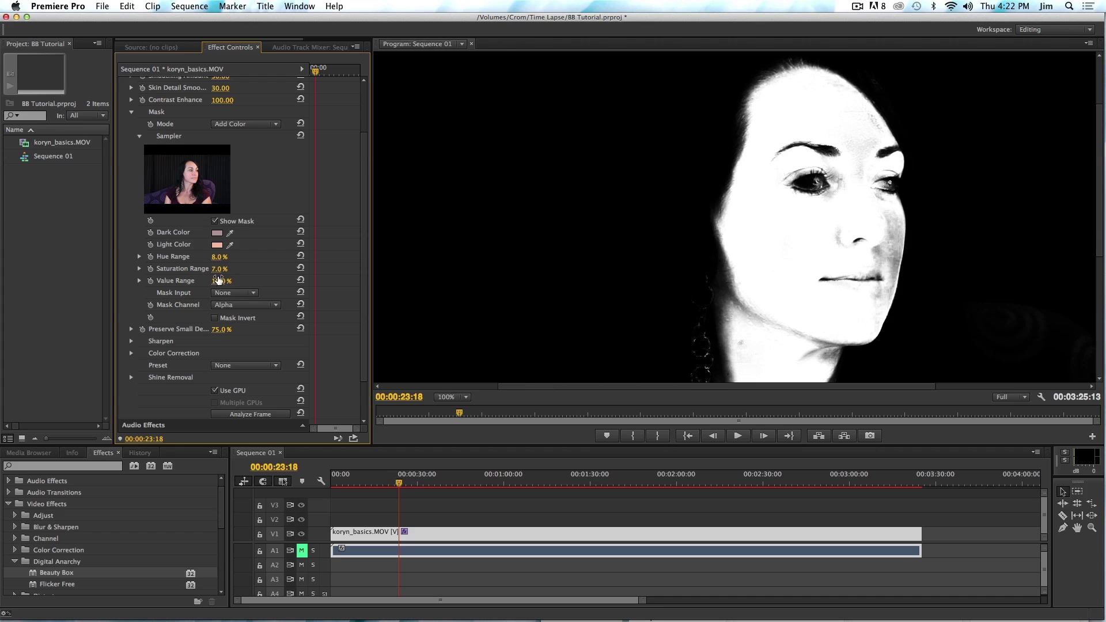
text(17)
key(Return)
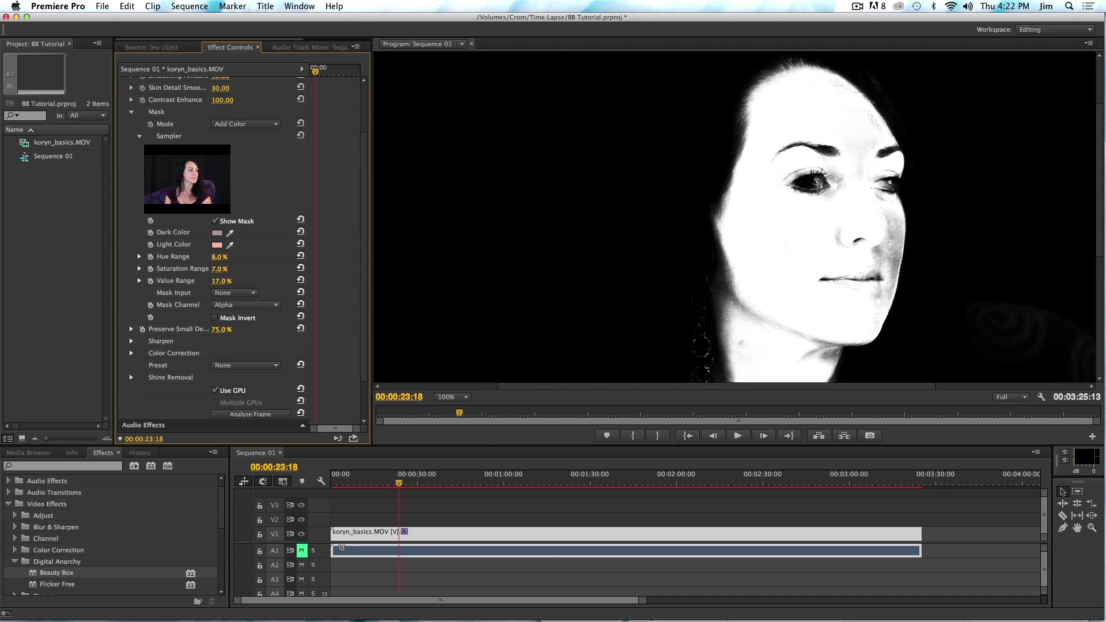
key(Return)
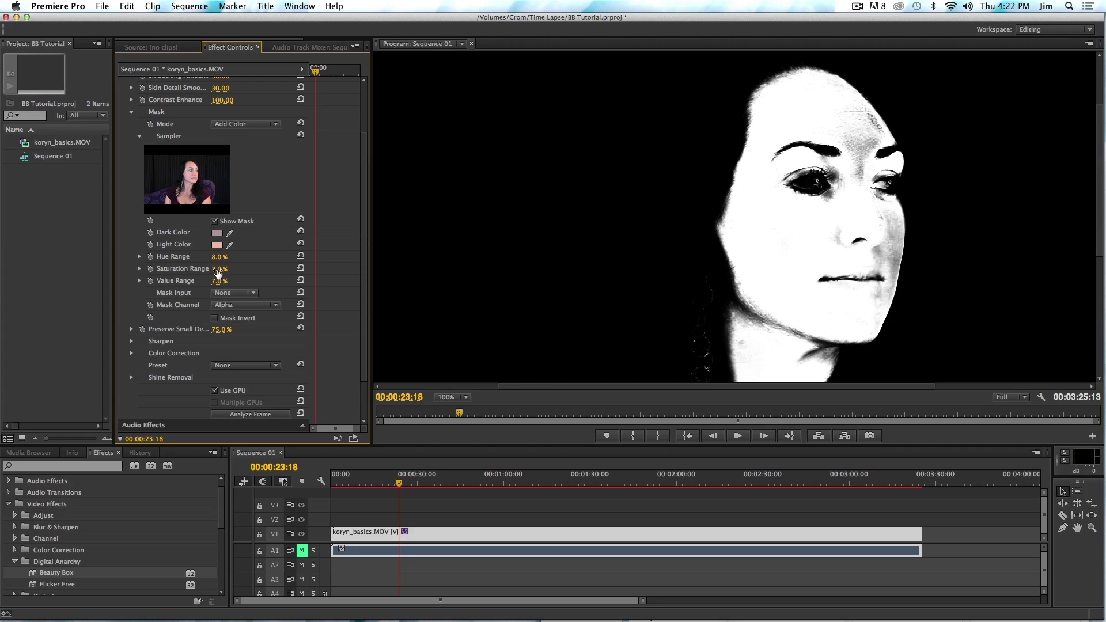
Set the mask's Saturation Range and Value Range back to 15% and turn off Show Mask
click(220, 269)
text(15)
key(Return)
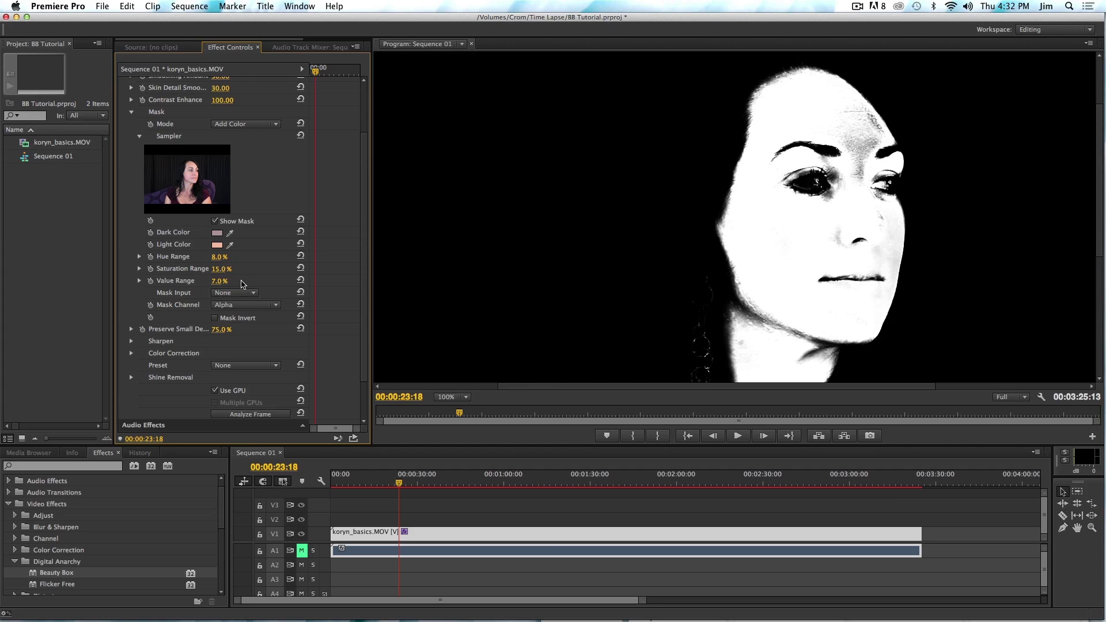
drag(219, 286, 230, 282)
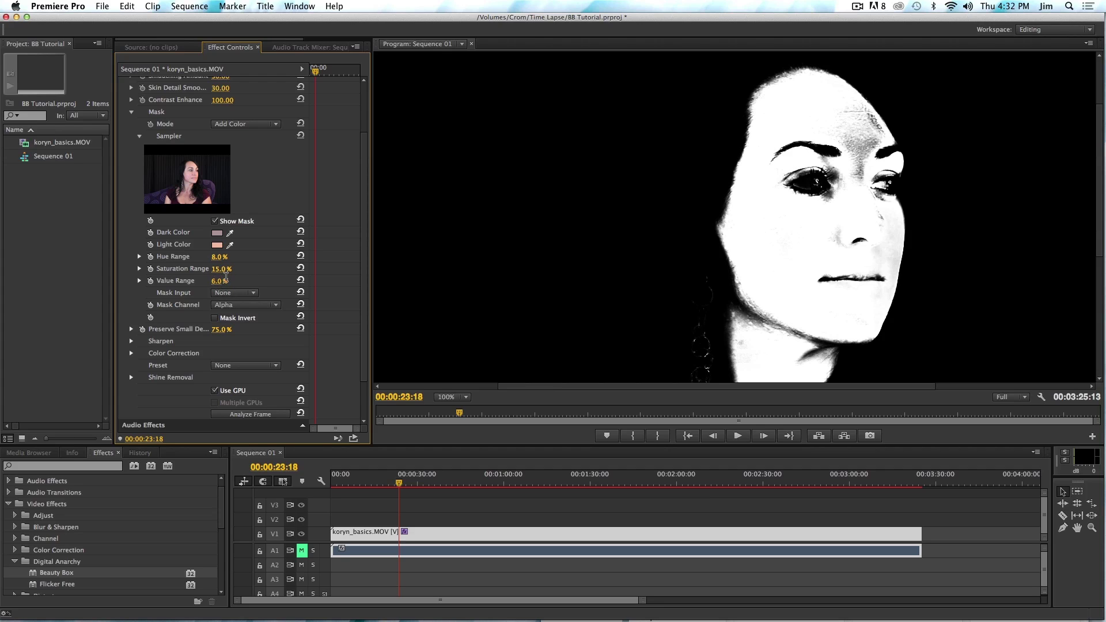
click(220, 282)
text(15)
key(Return)
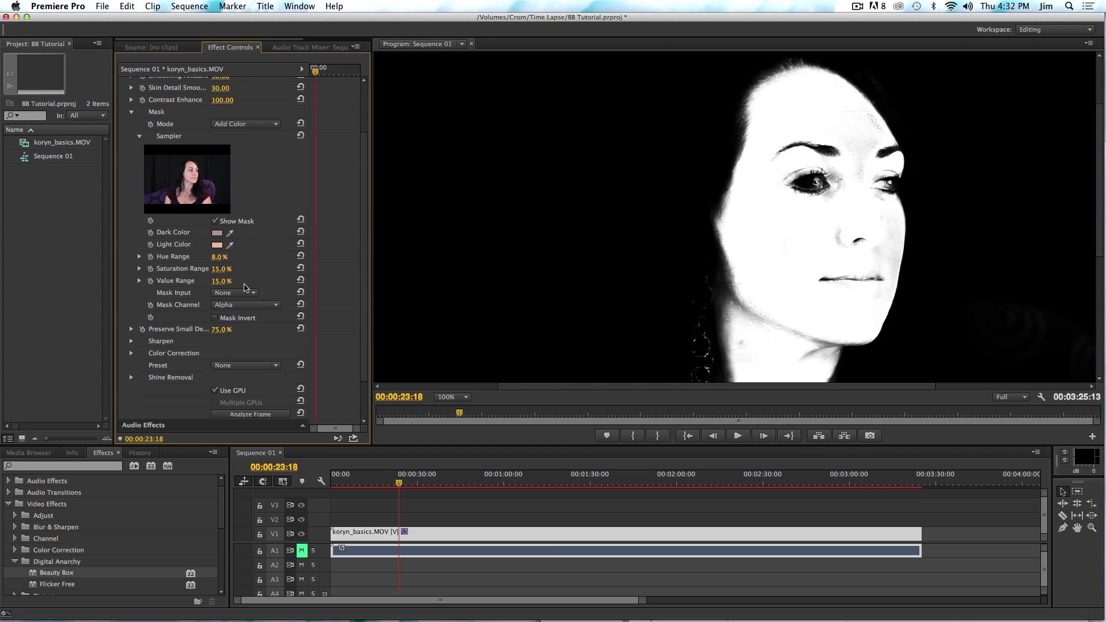
click(216, 221)
Enable Use Mask under Color Correction and experiment with Adjust Hue, returning it to 0.0°
scroll(367, 274, down, 3)
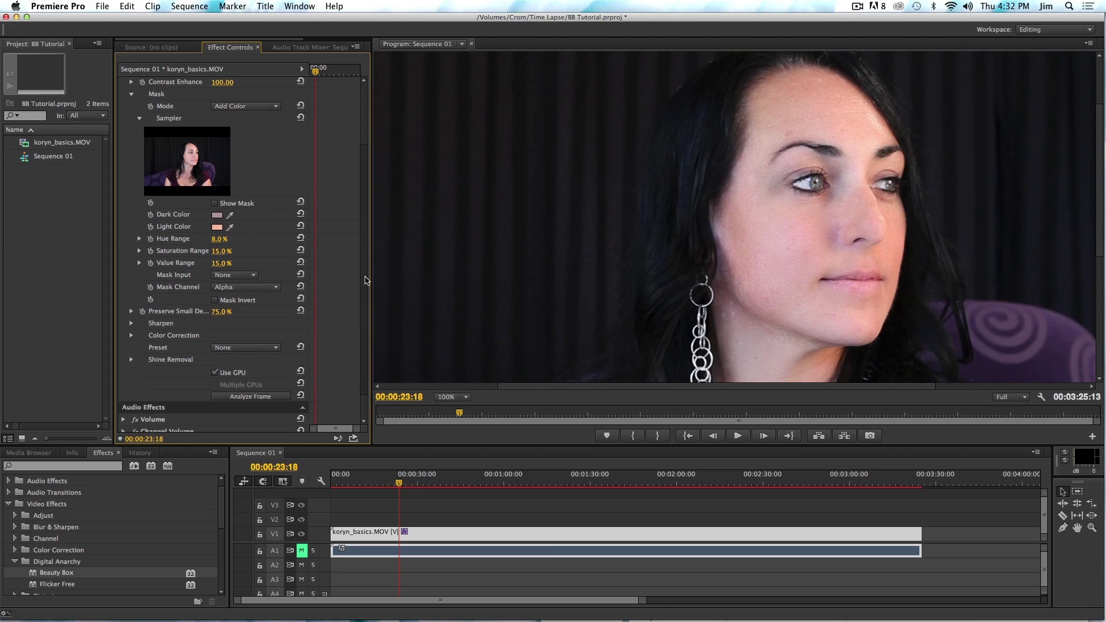
click(131, 311)
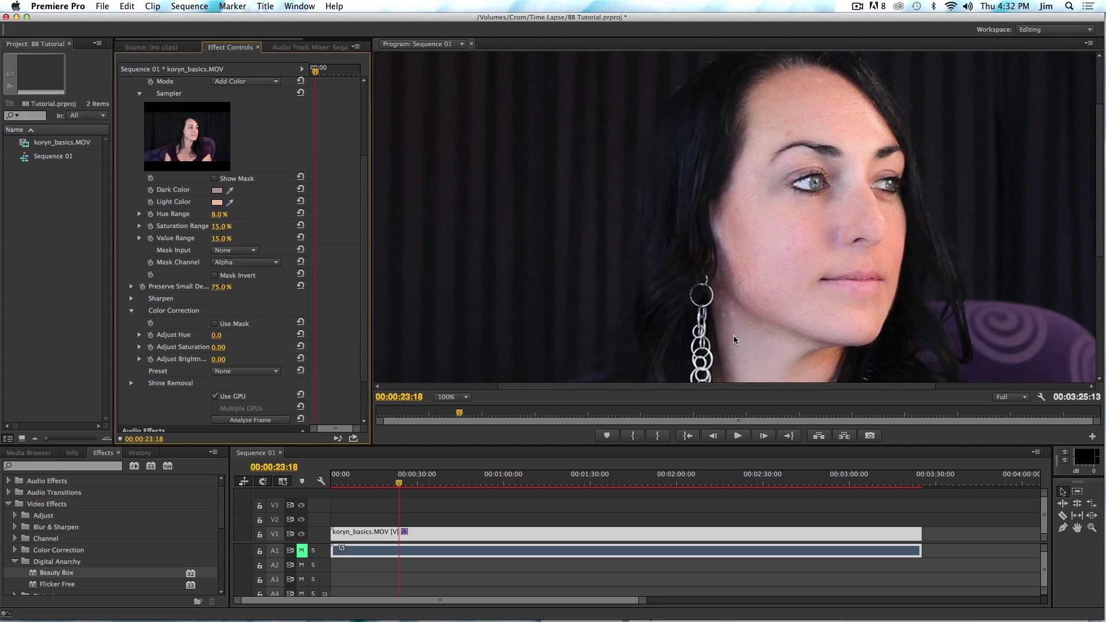
click(215, 324)
drag(219, 335, 257, 334)
drag(219, 335, 208, 335)
drag(213, 335, 202, 323)
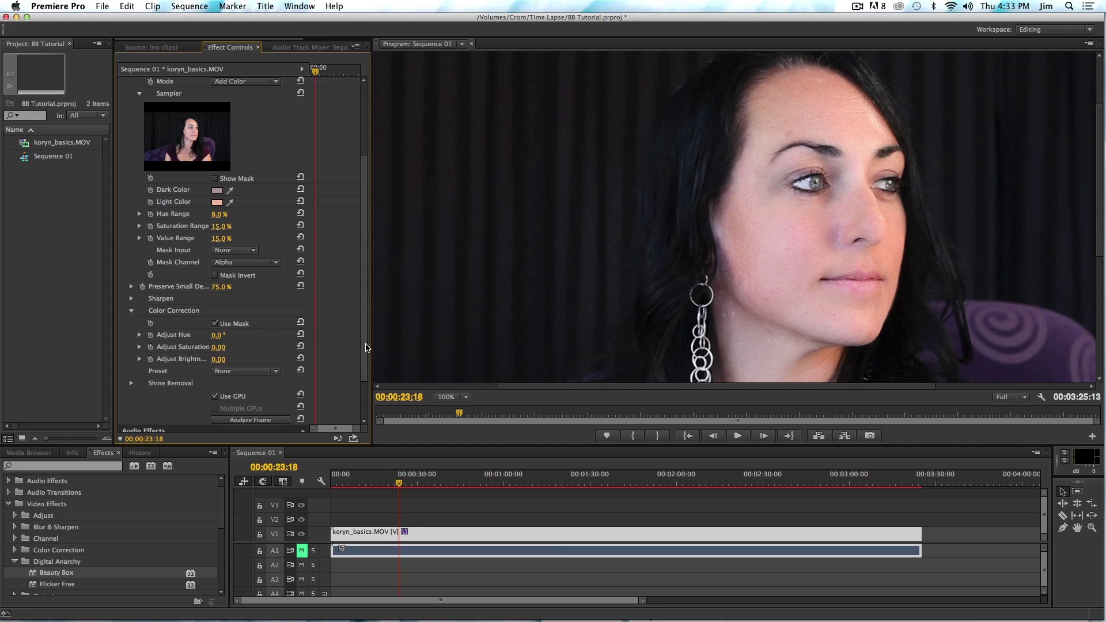
Expand the Shine Removal settings and look through the Beauty Box presets, leaving the preset at None
scroll(365, 374, down, 3)
scroll(365, 374, down, 2)
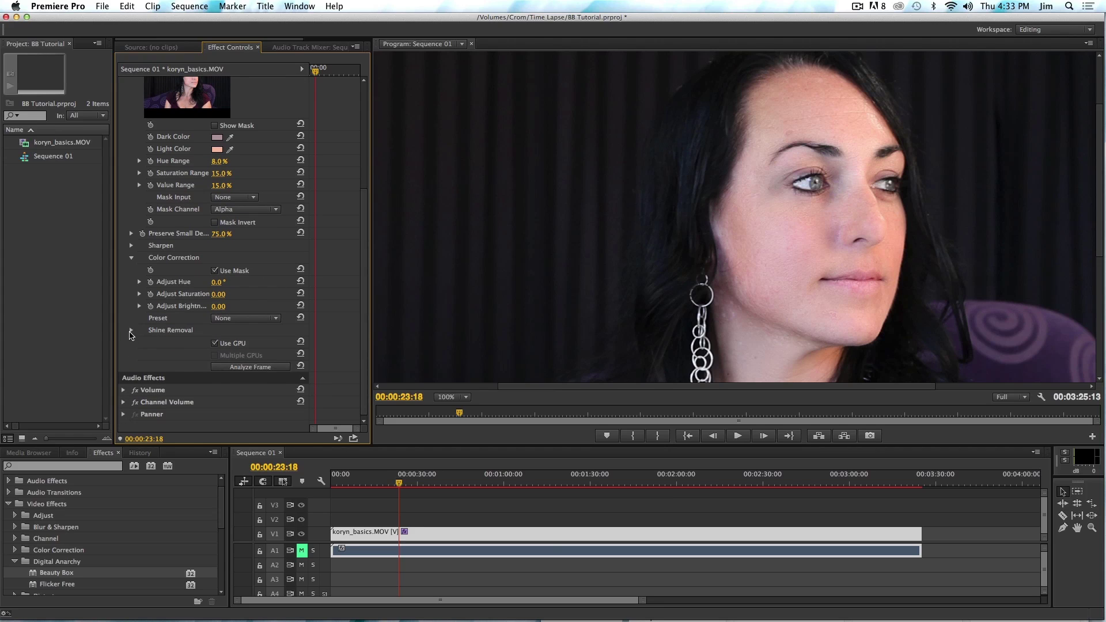
click(131, 331)
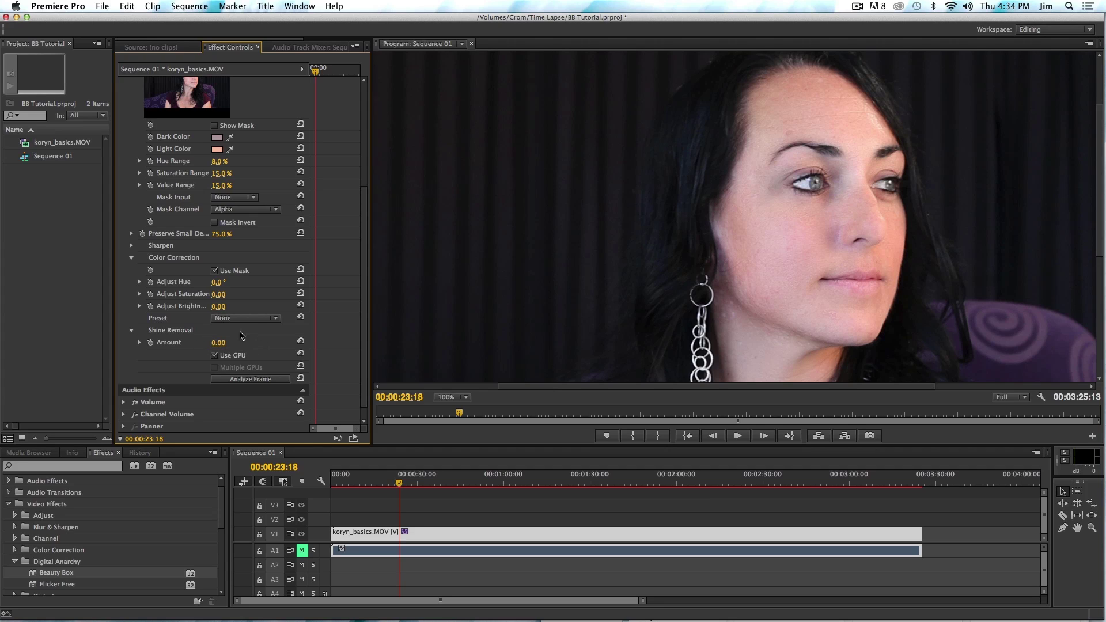
click(271, 320)
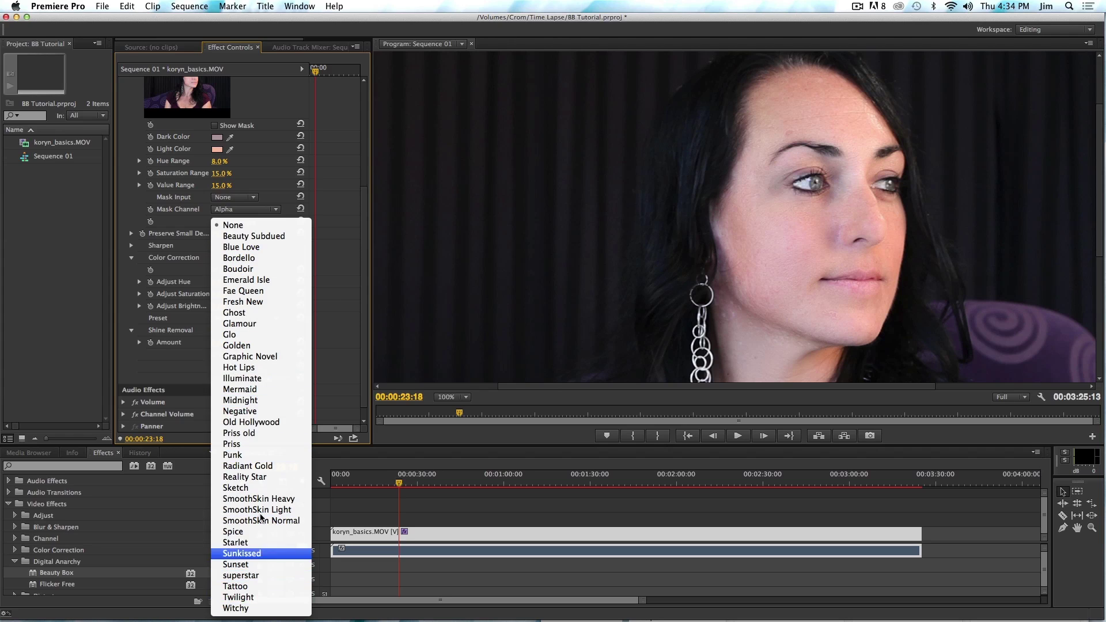
click(360, 297)
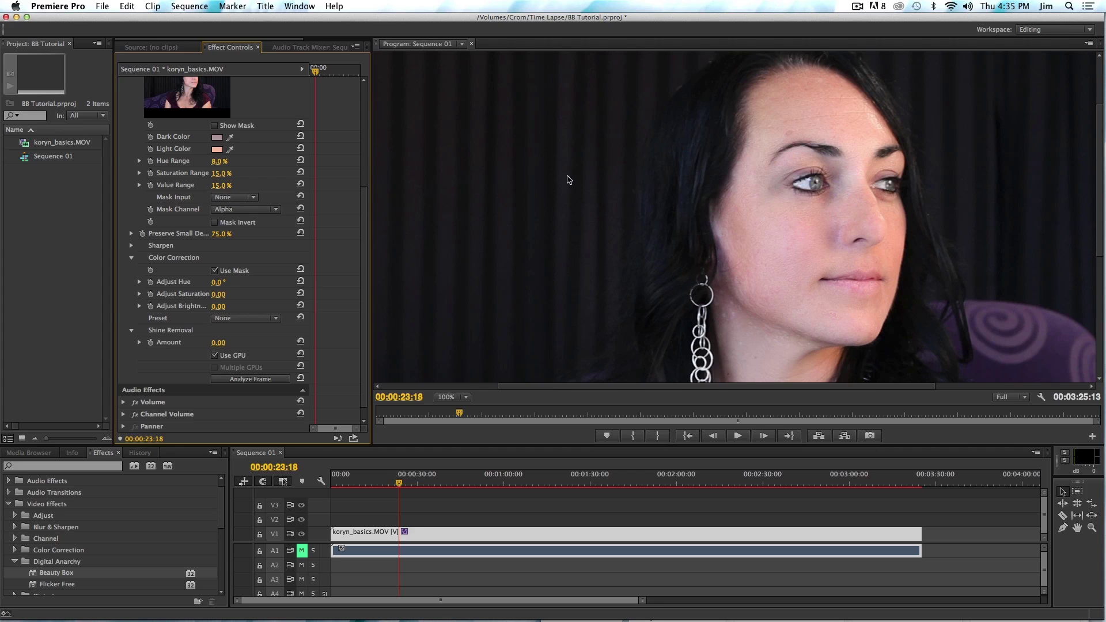
drag(366, 246, 378, 118)
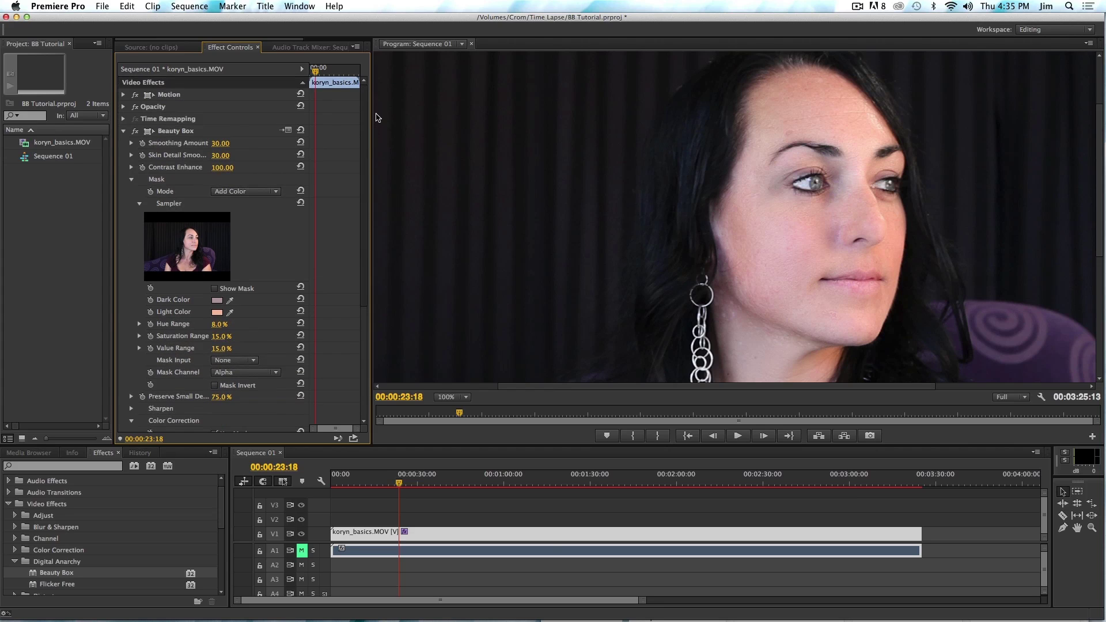